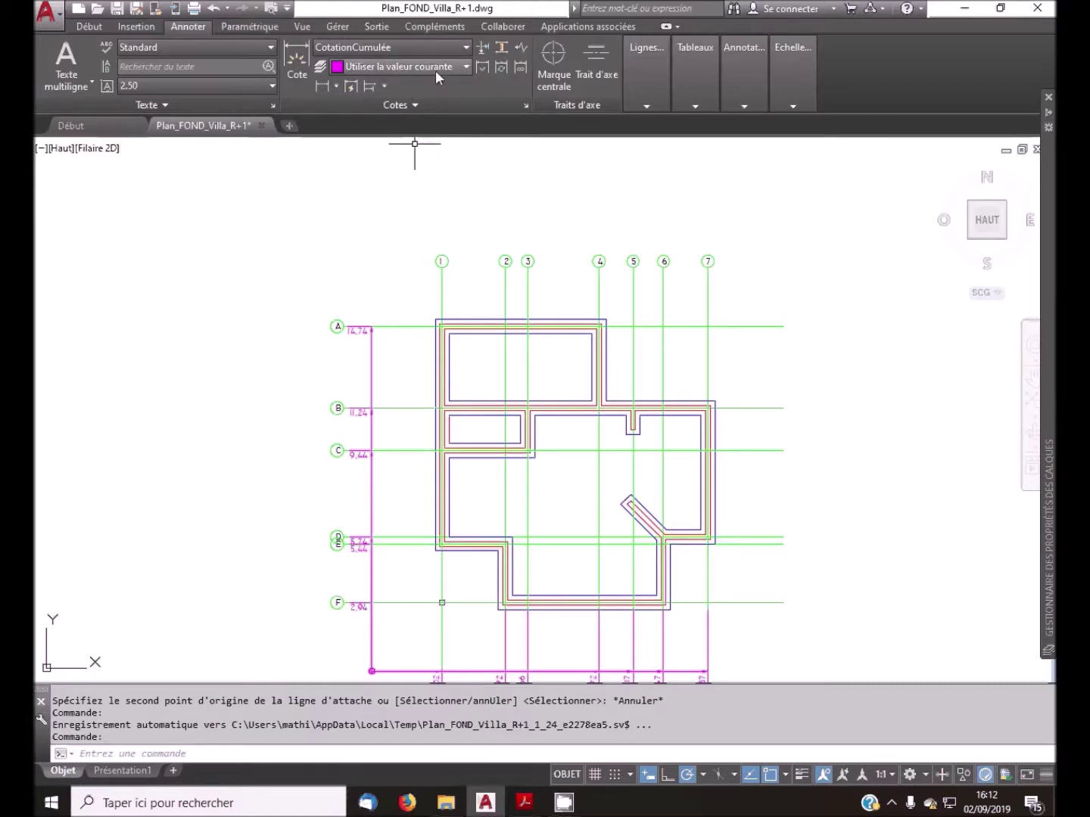
- Set the current dimension style to ISO-25 and add a horizontal linear dimension across the left footing, between axes C and D
left_click(463, 48)
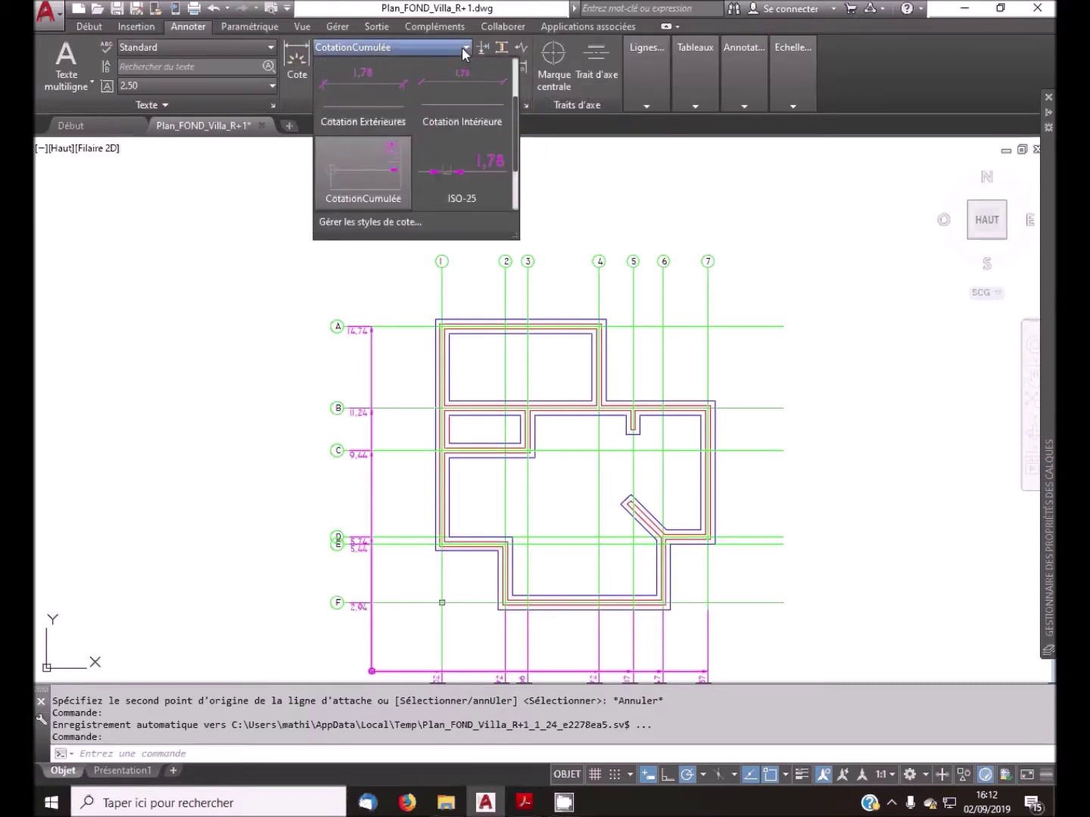
left_click(474, 181)
scroll(465, 486, "up", 4)
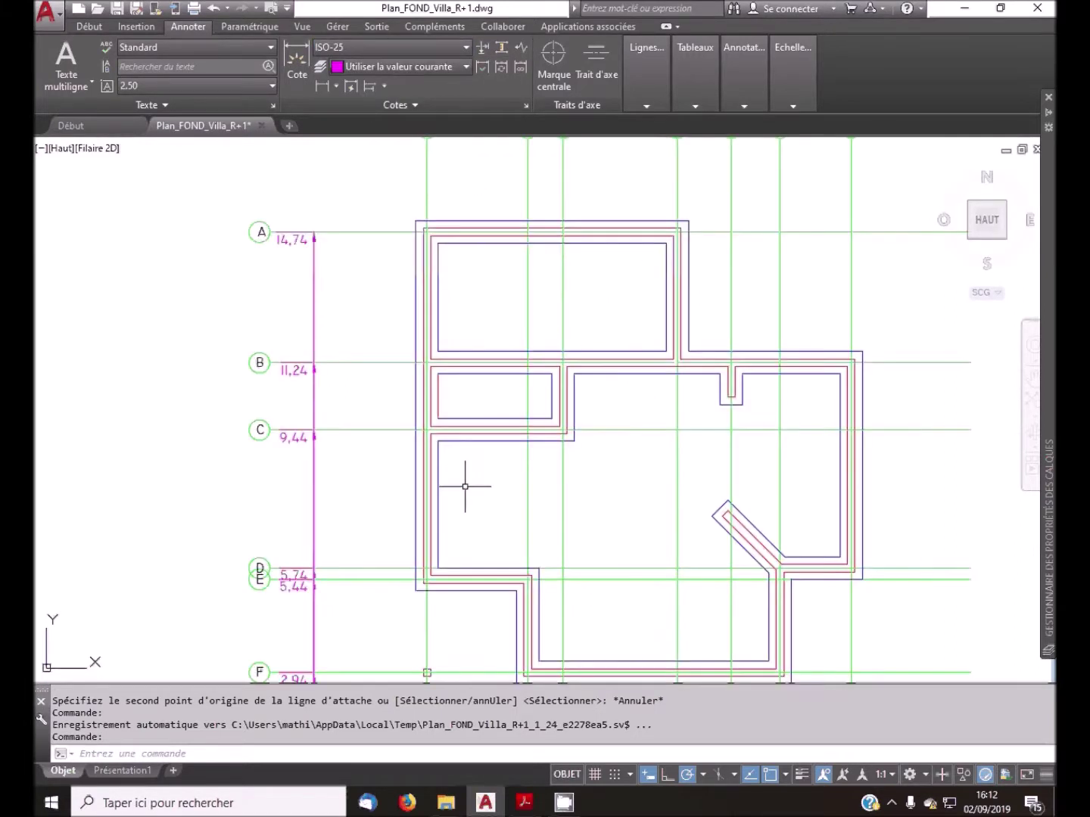
left_click(321, 84)
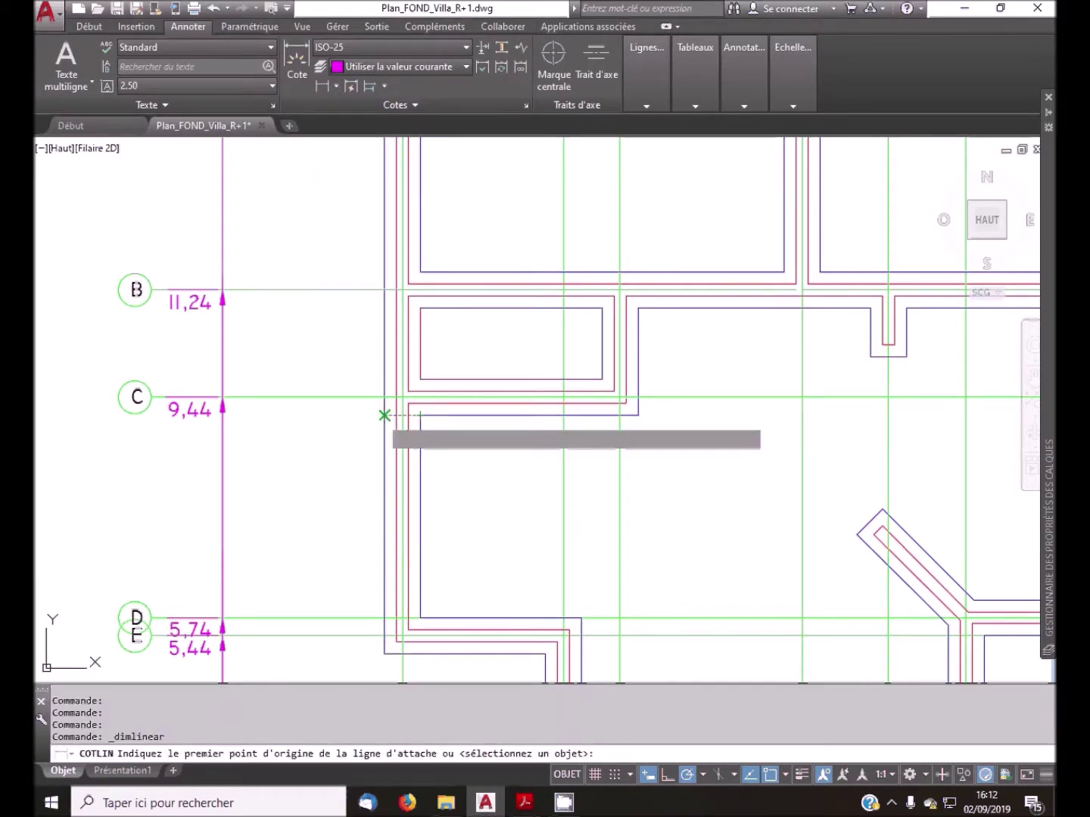
left_click(384, 415)
left_click(420, 415)
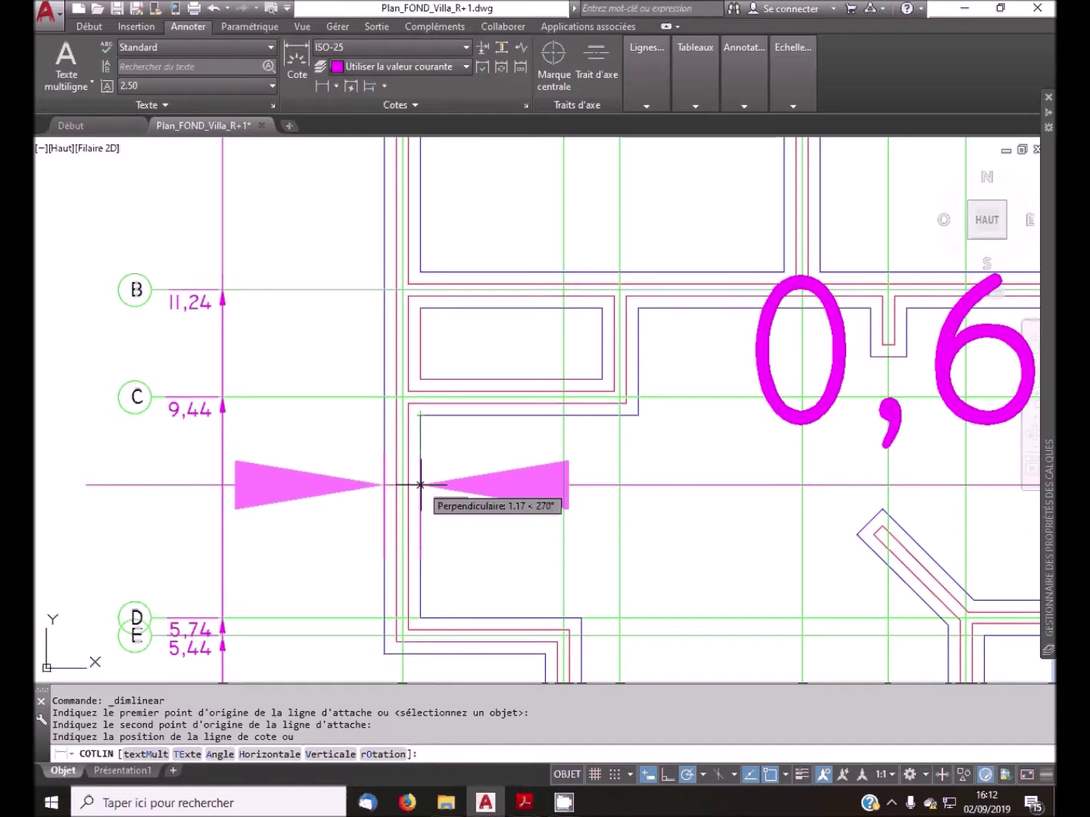
left_click(421, 485)
- Modify the ISO-25 dimension style so that its overall scale is 0.1
left_click(523, 105)
left_click(713, 364)
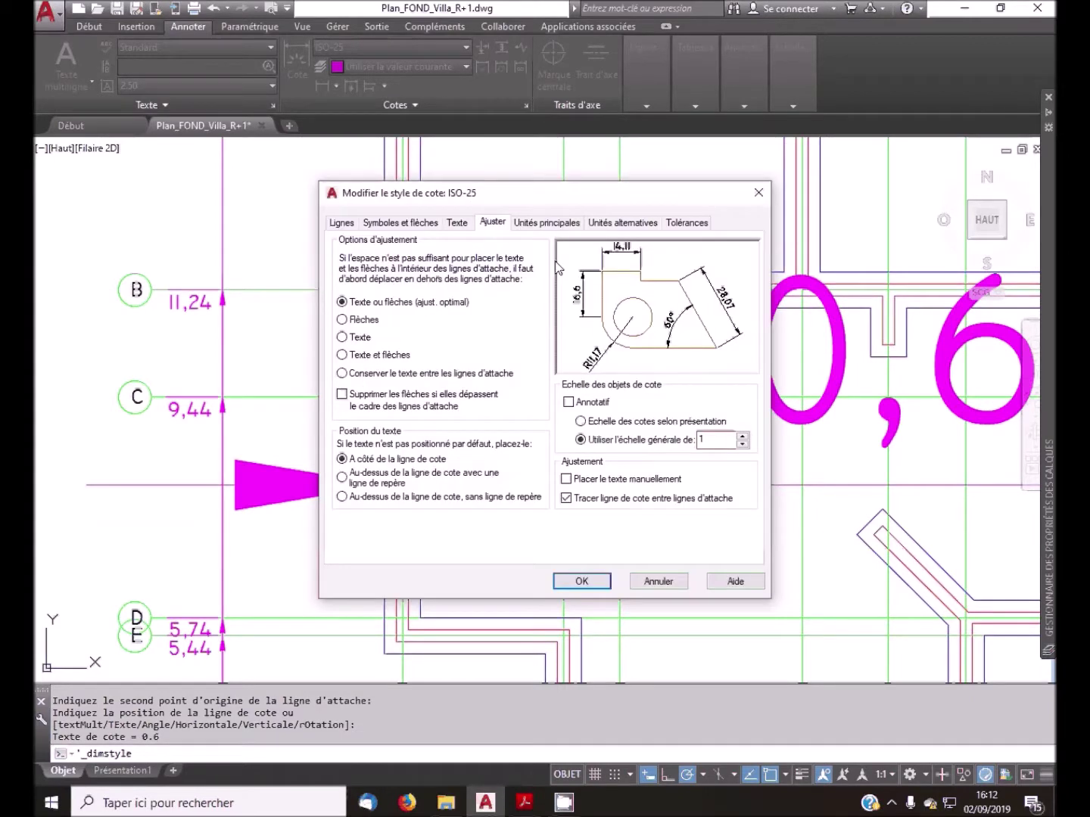
double_click(724, 439)
type("0.1")
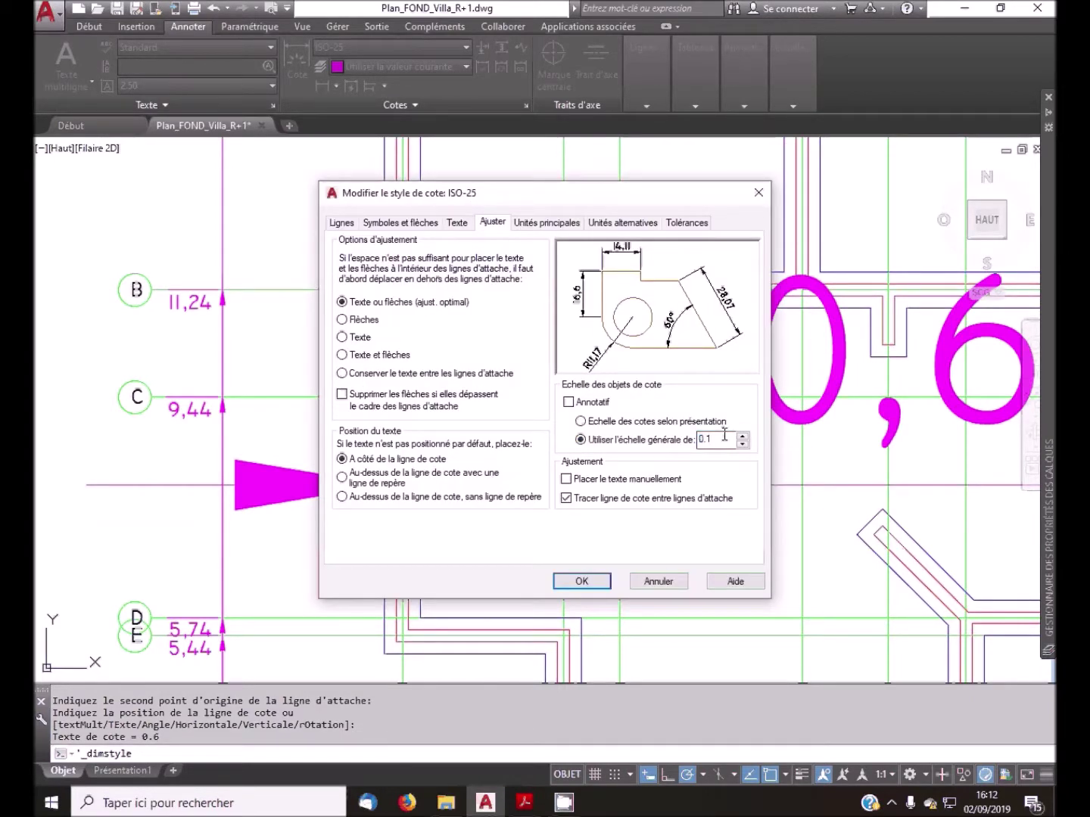
left_click(581, 580)
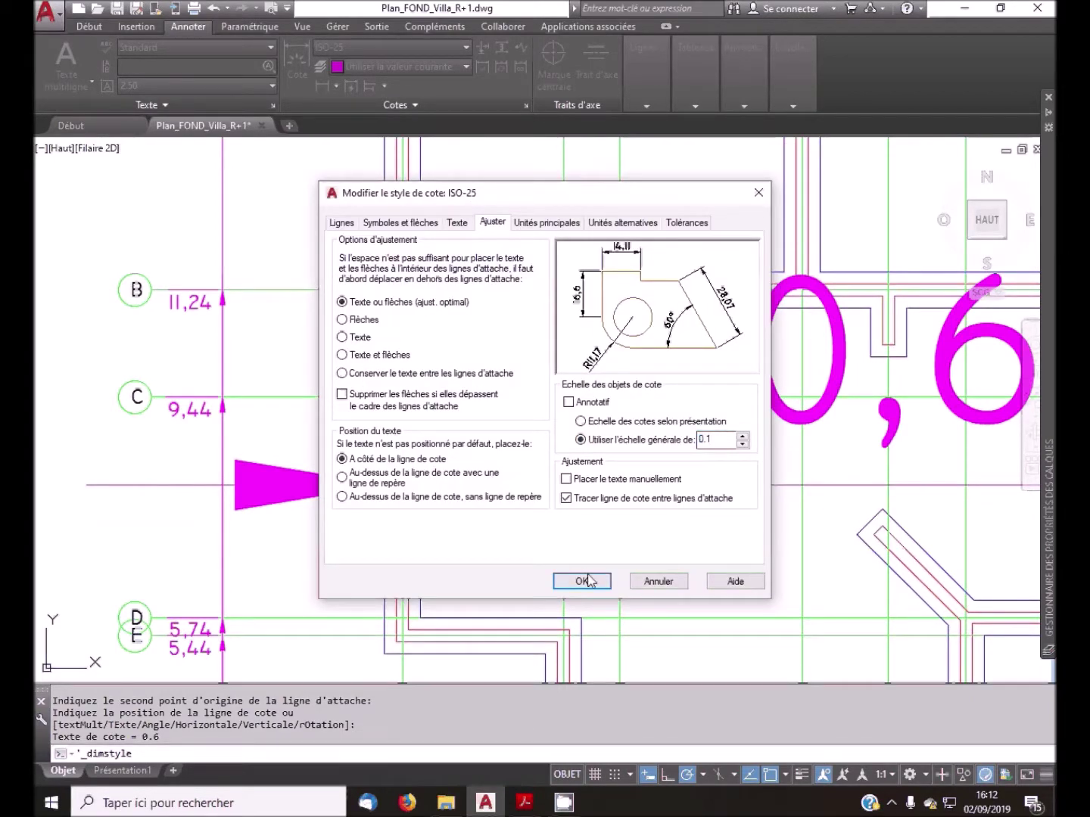
left_click(638, 517)
left_click(427, 485)
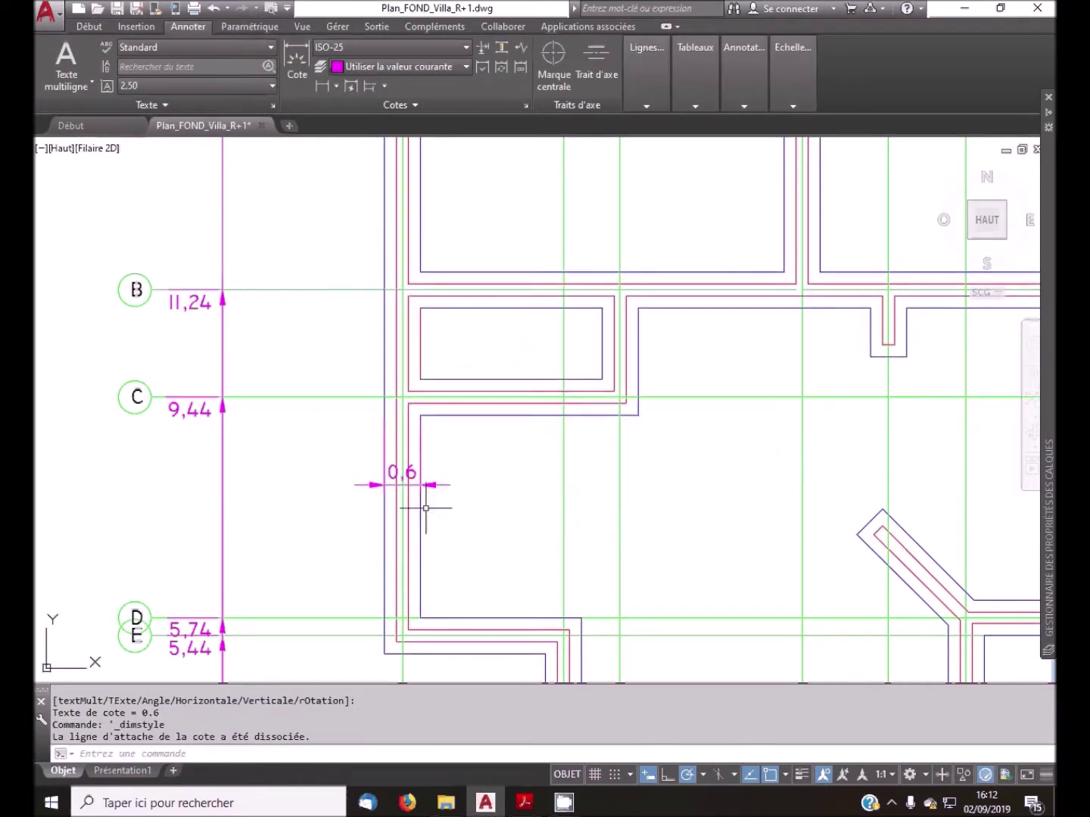
- Set the overall scale of the ISO-25 dimension style to 0.05
key("Return")
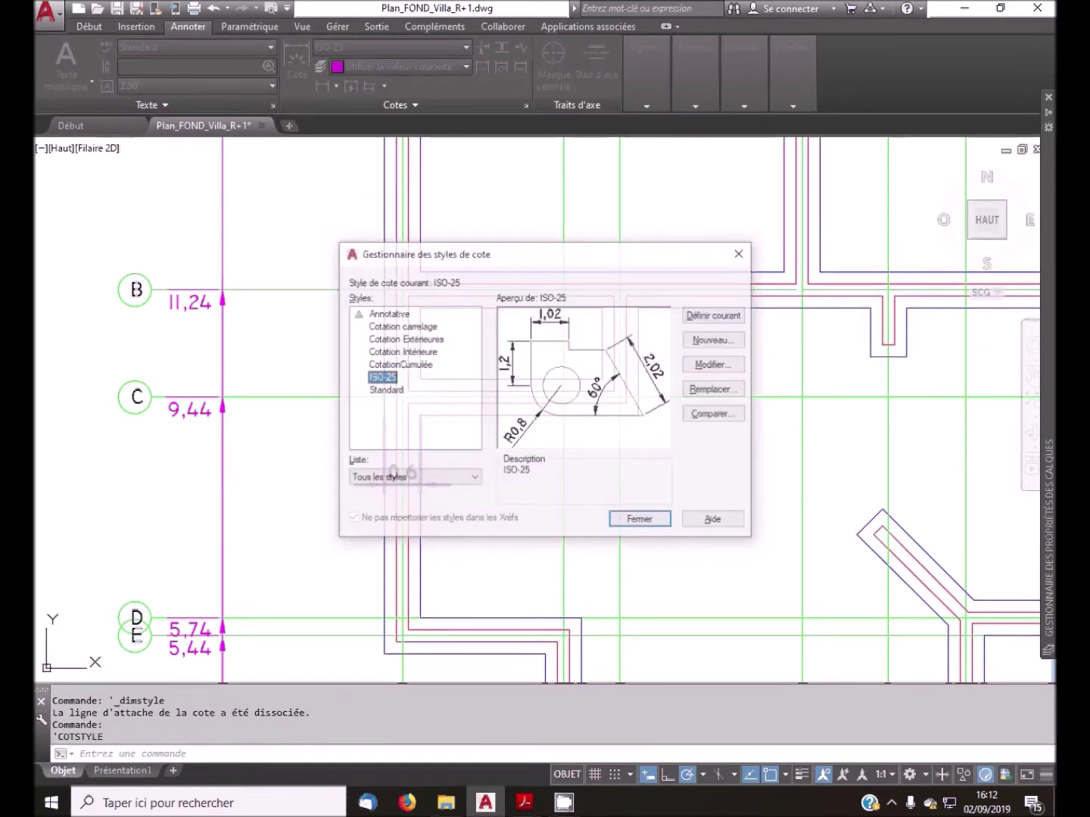
left_click(729, 367)
left_click_drag(719, 438, 708, 438)
type("05")
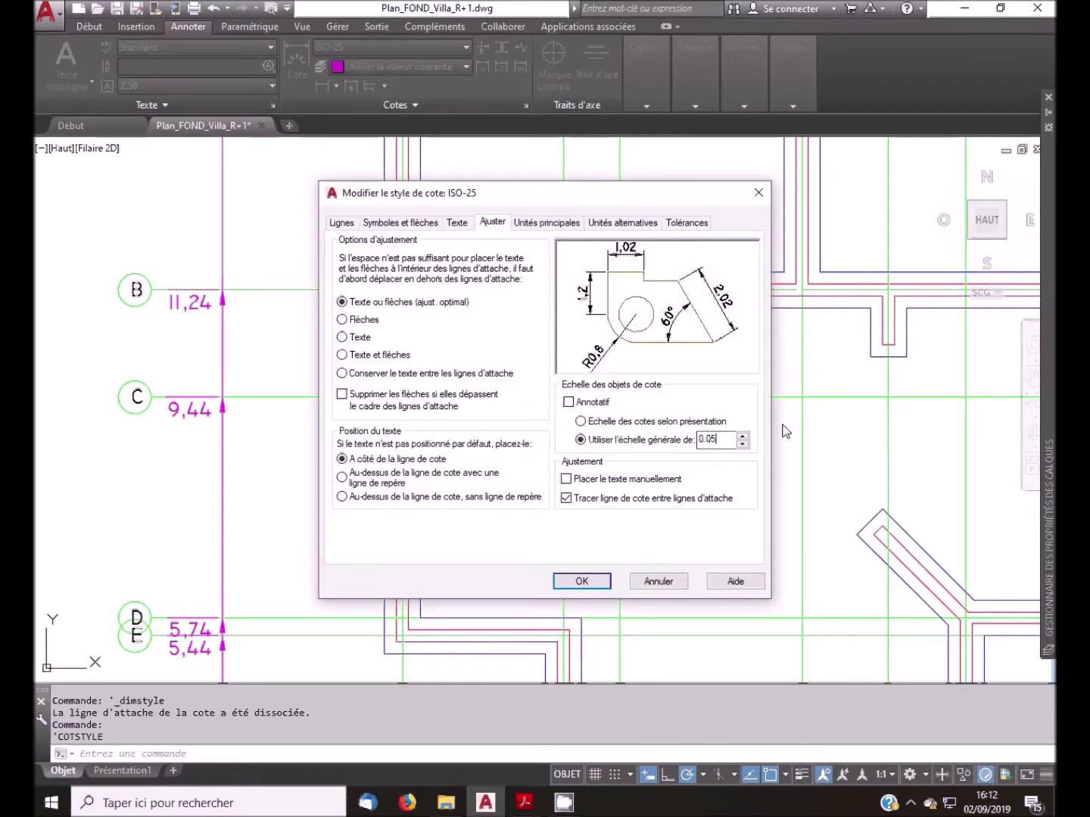
left_click(582, 581)
left_click(641, 517)
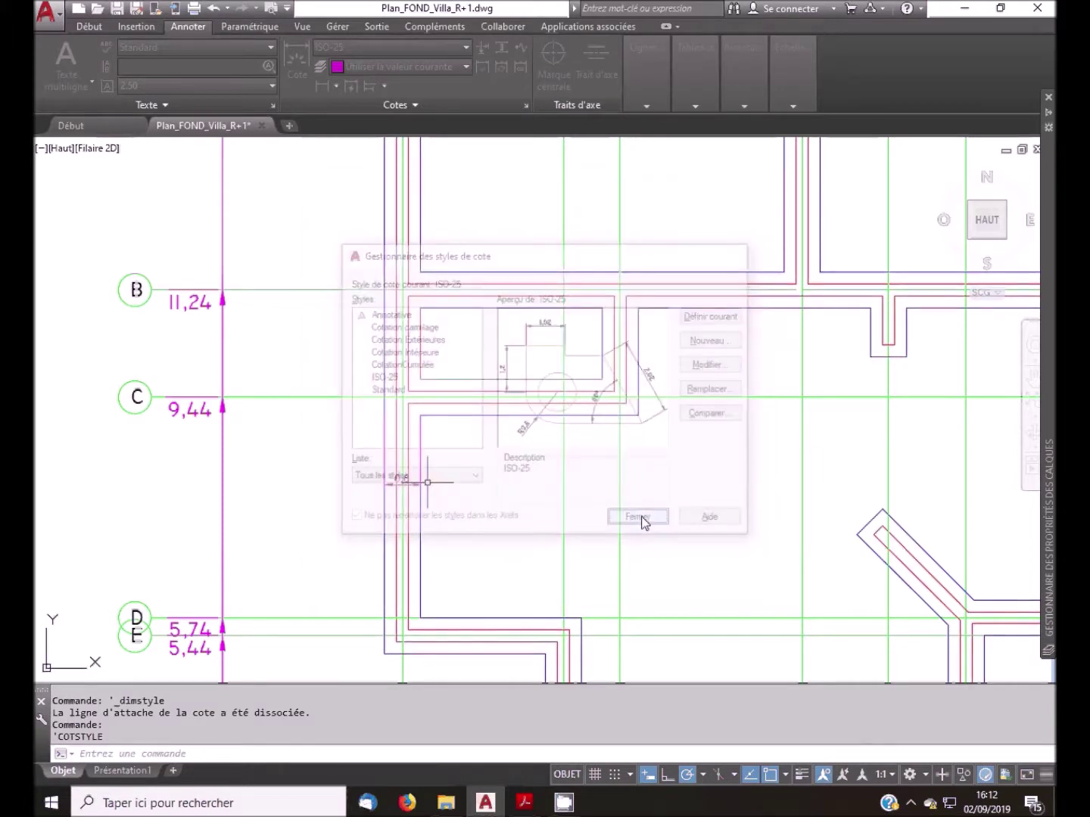
- Add a vertical linear dimension across the width of the footing along axis C, below the small rectangular room
scroll(438, 501, "up", 4)
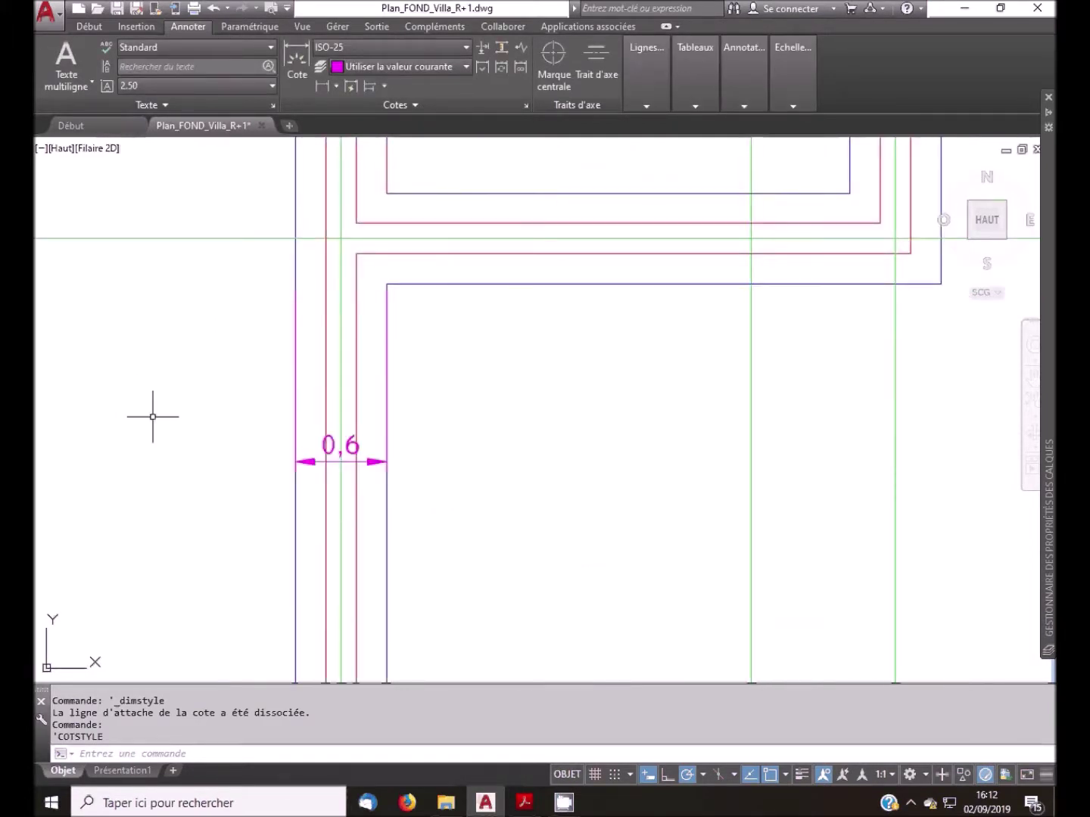
scroll(151, 416, "down", 4)
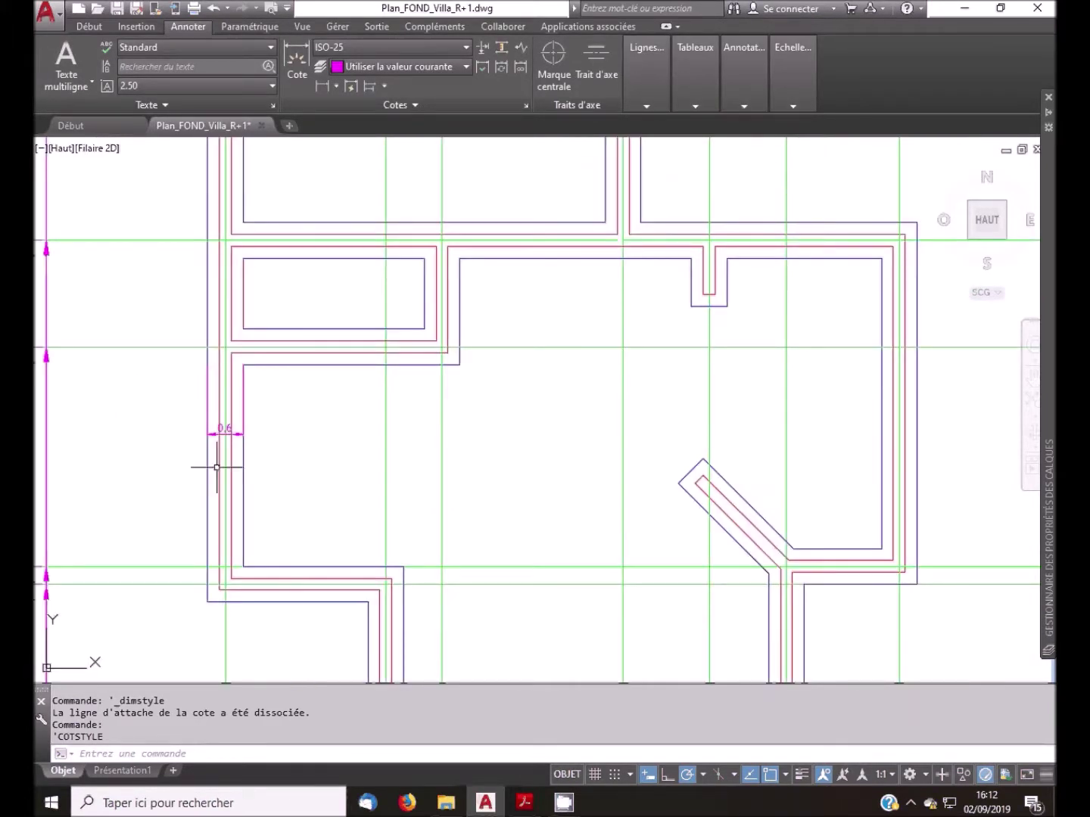
scroll(217, 467, "down", 2)
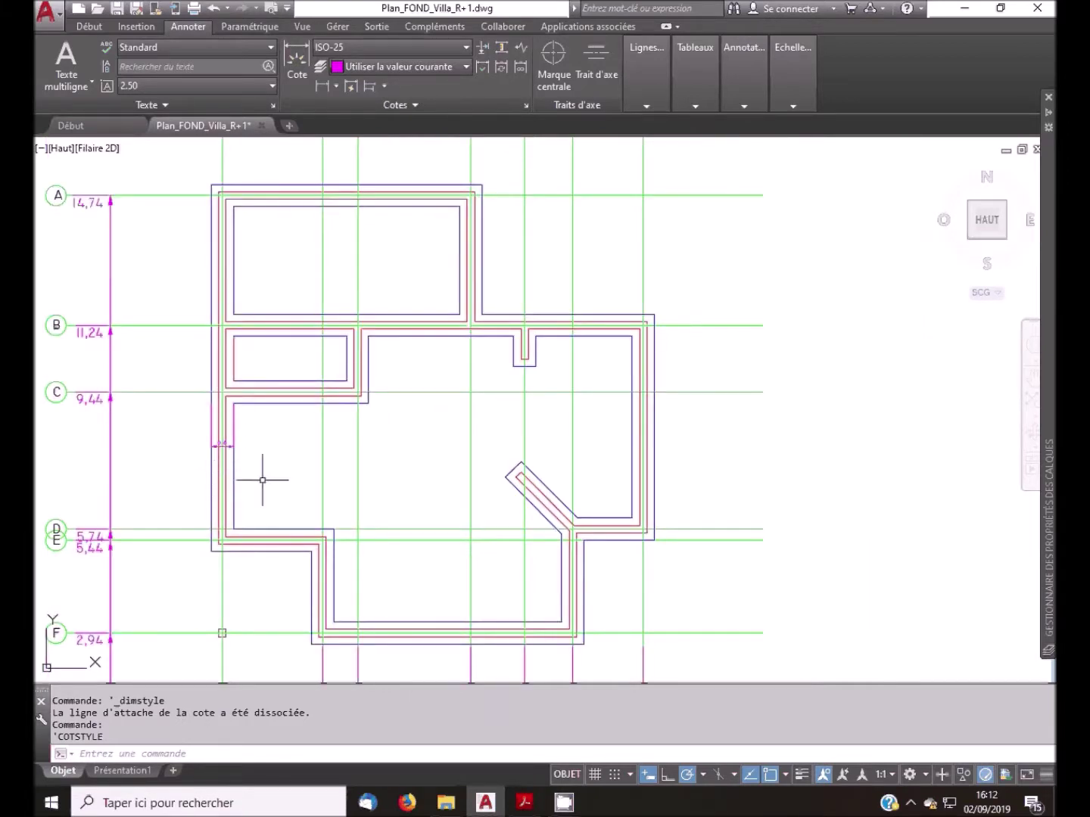
left_click(321, 85)
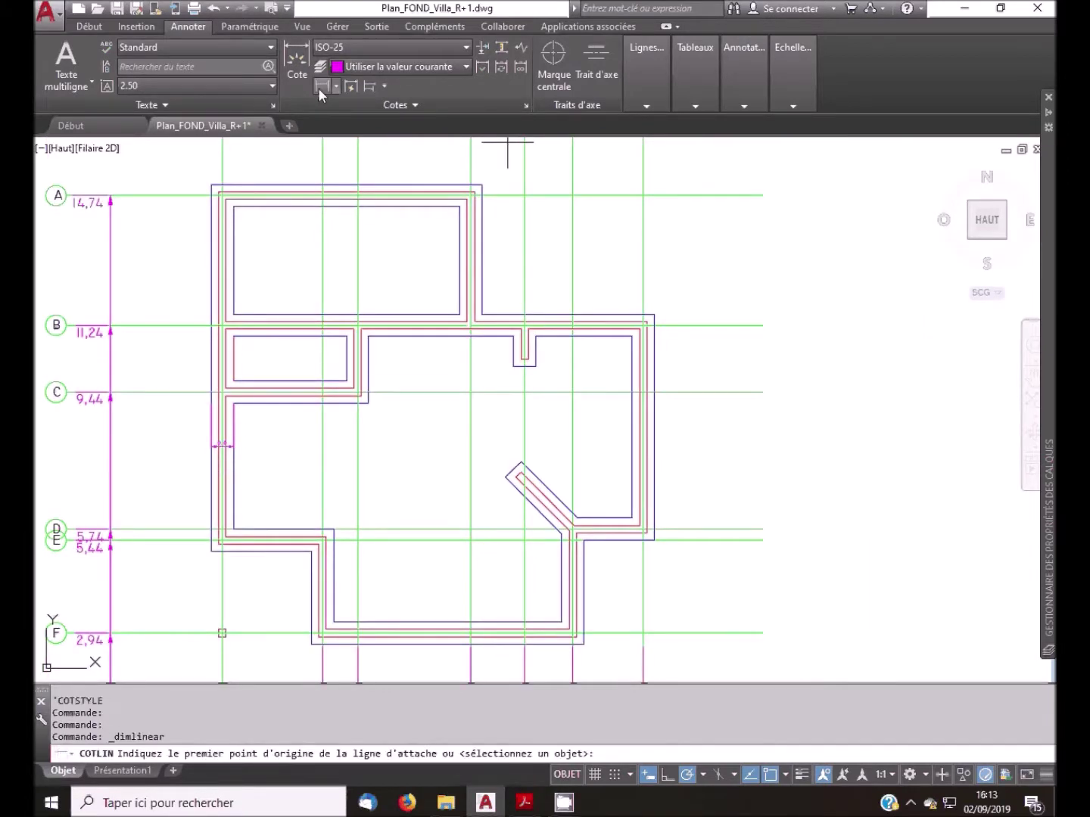
left_click(368, 403)
left_click(324, 388)
left_click(290, 388)
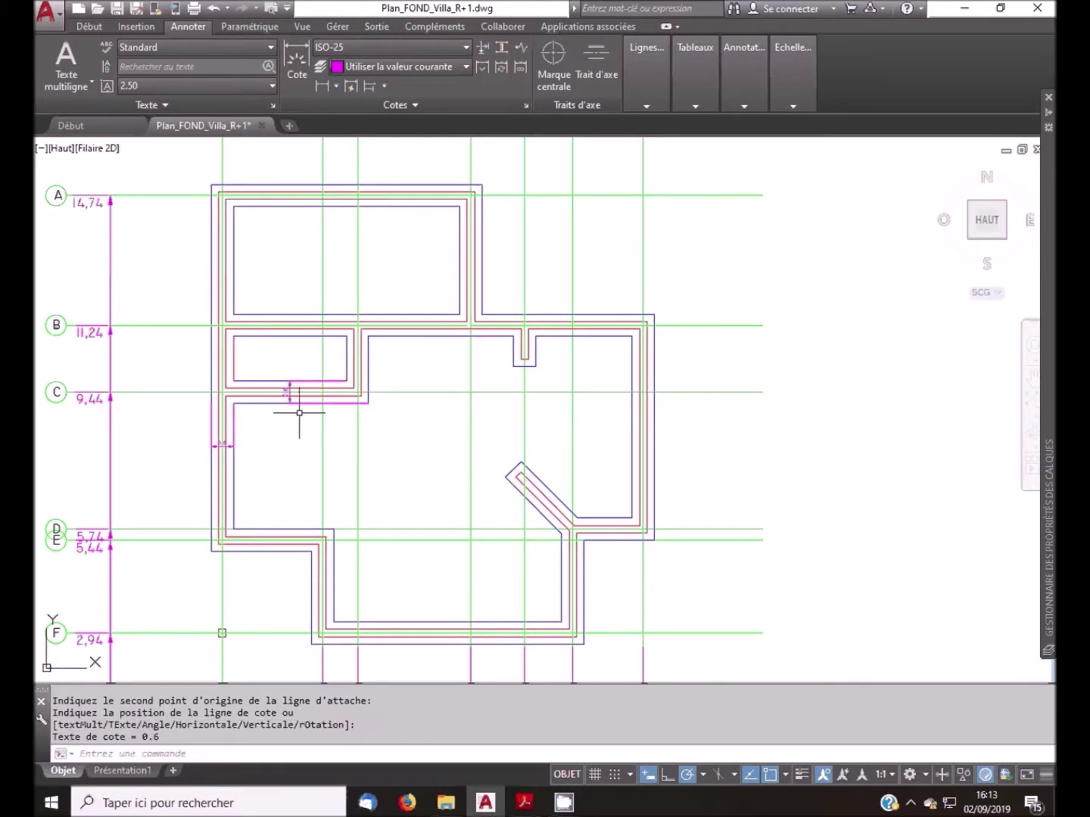
scroll(289, 407, "up", 4)
scroll(289, 406, "down", 5)
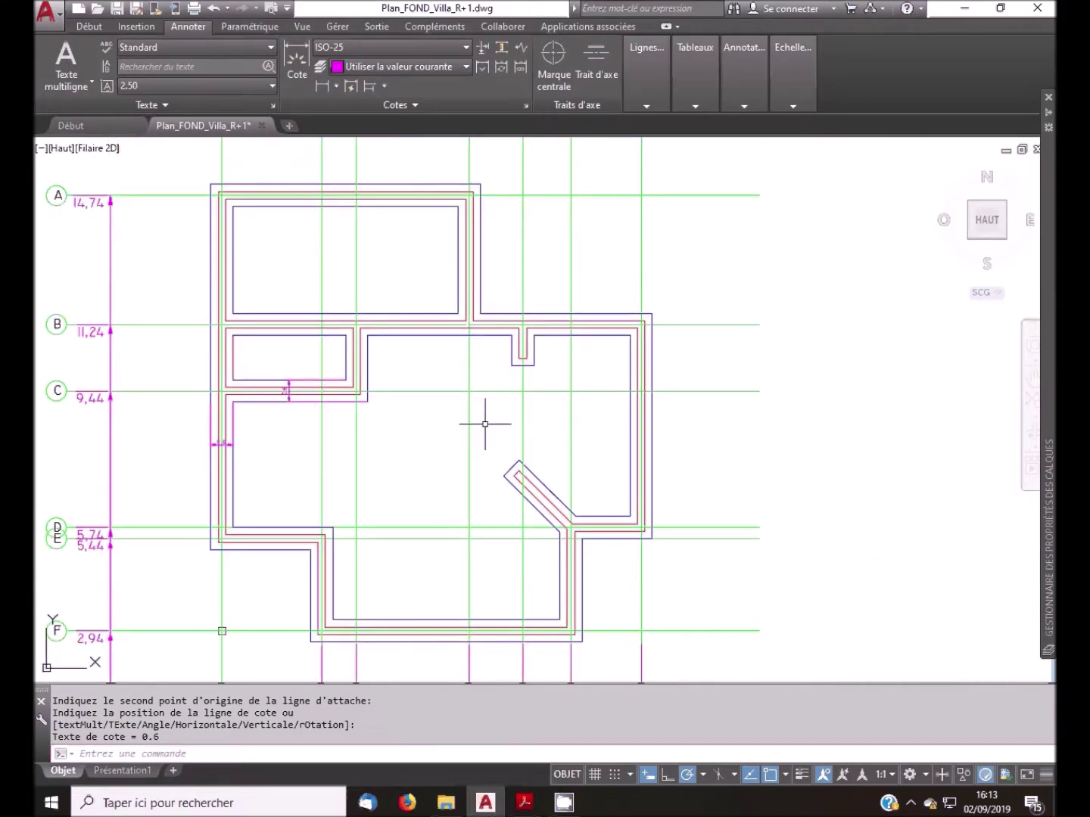
- Switch to the RéaliserUnPlanDeFondation PDF in Acrobat Reader, read item 29 on purging the drawing, and return to AutoCAD
scroll(570, 391, "down", 3)
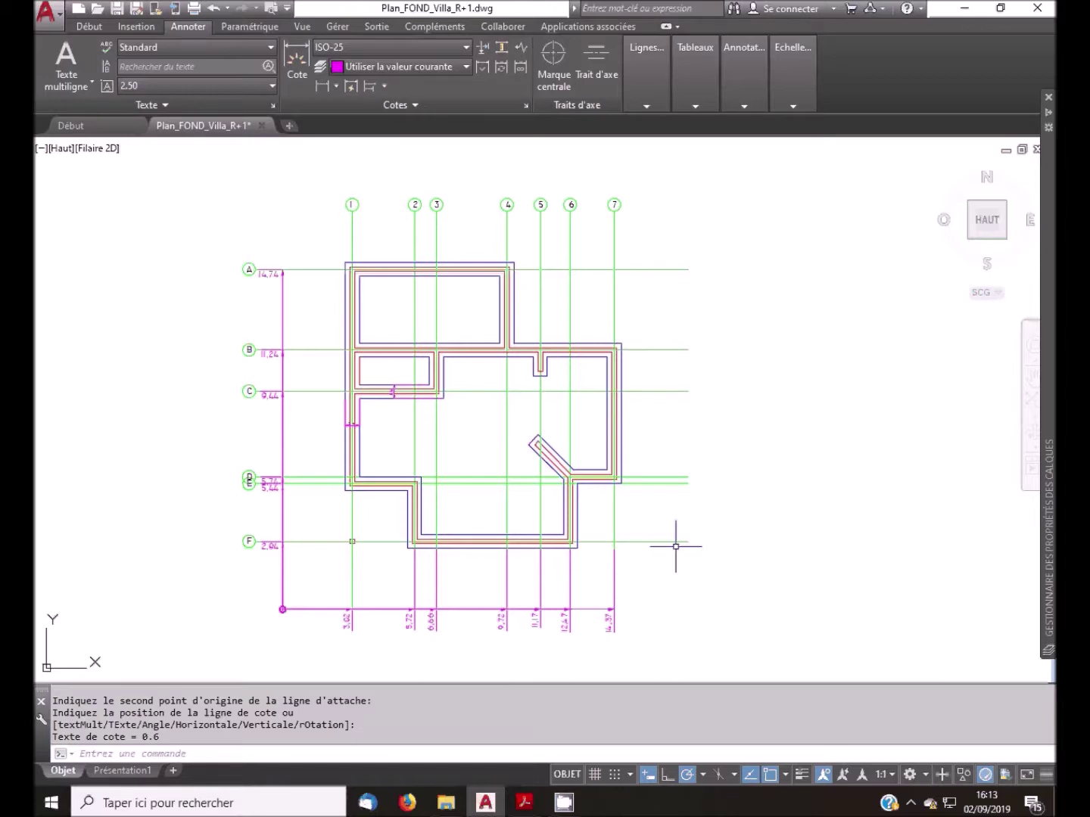
left_click(524, 802)
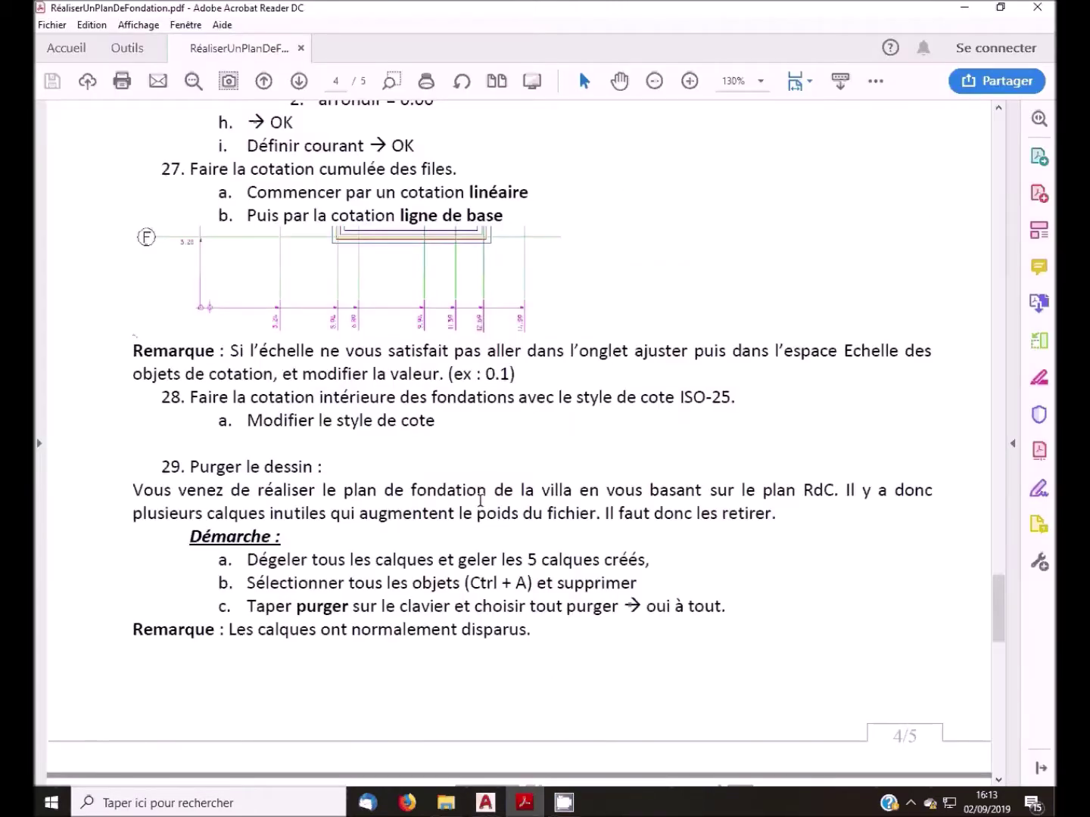
left_click(500, 804)
scroll(636, 324, "down", 2)
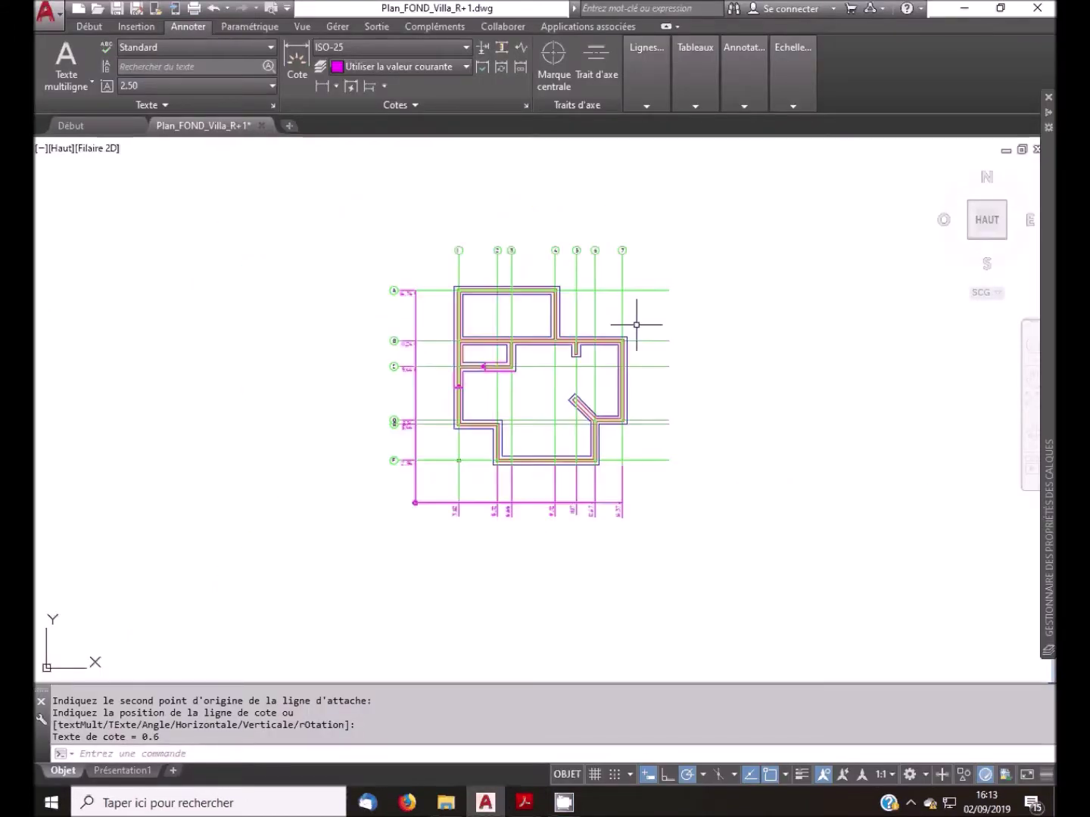
scroll(607, 390, "up", 2)
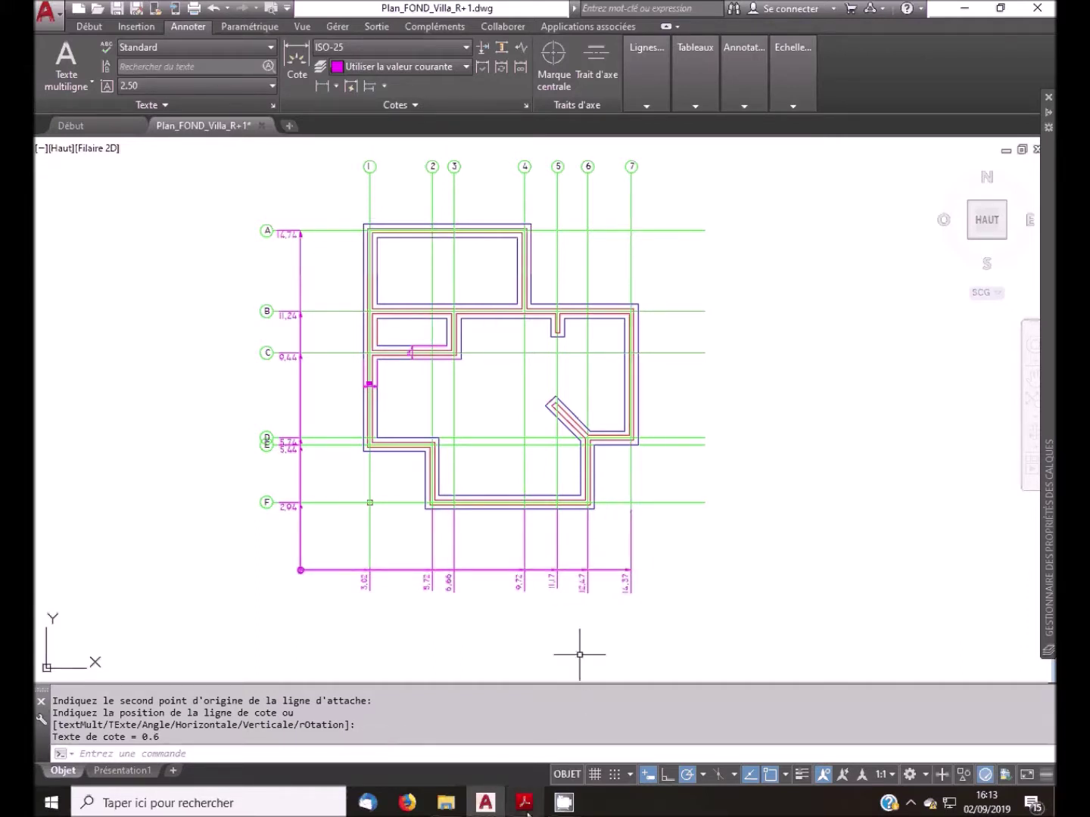
key("alt+Tab")
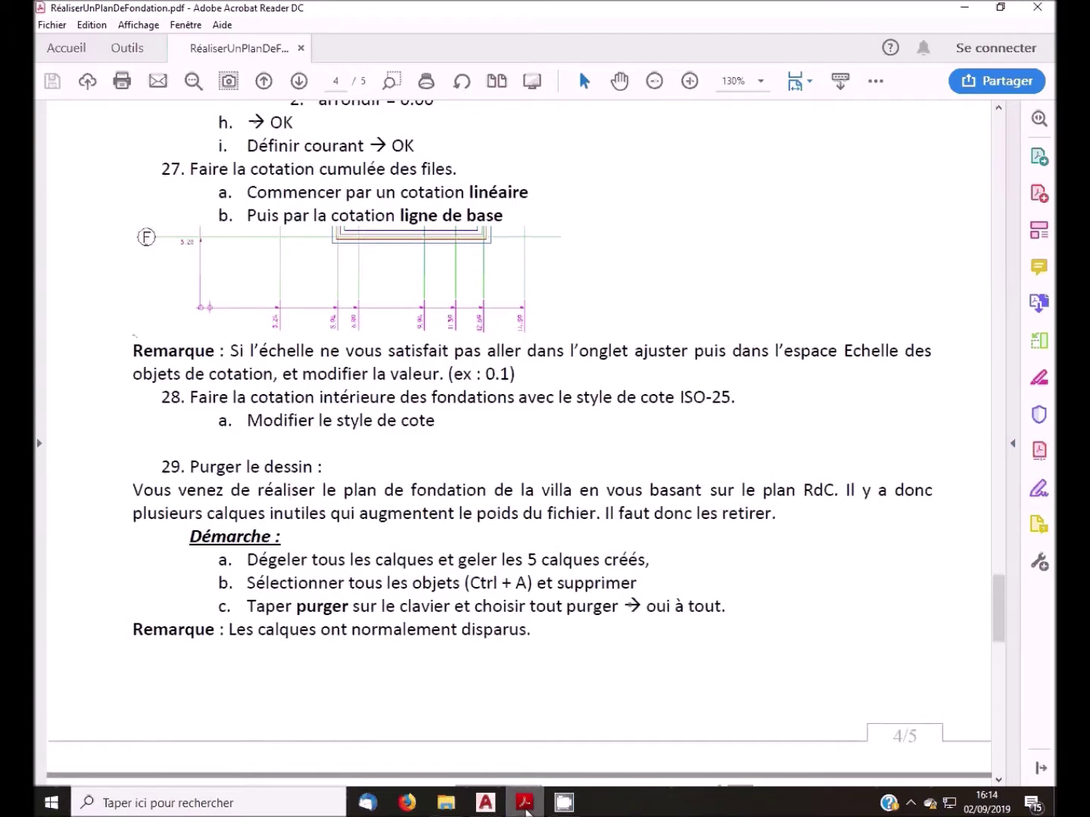
mouse_move(526, 808)
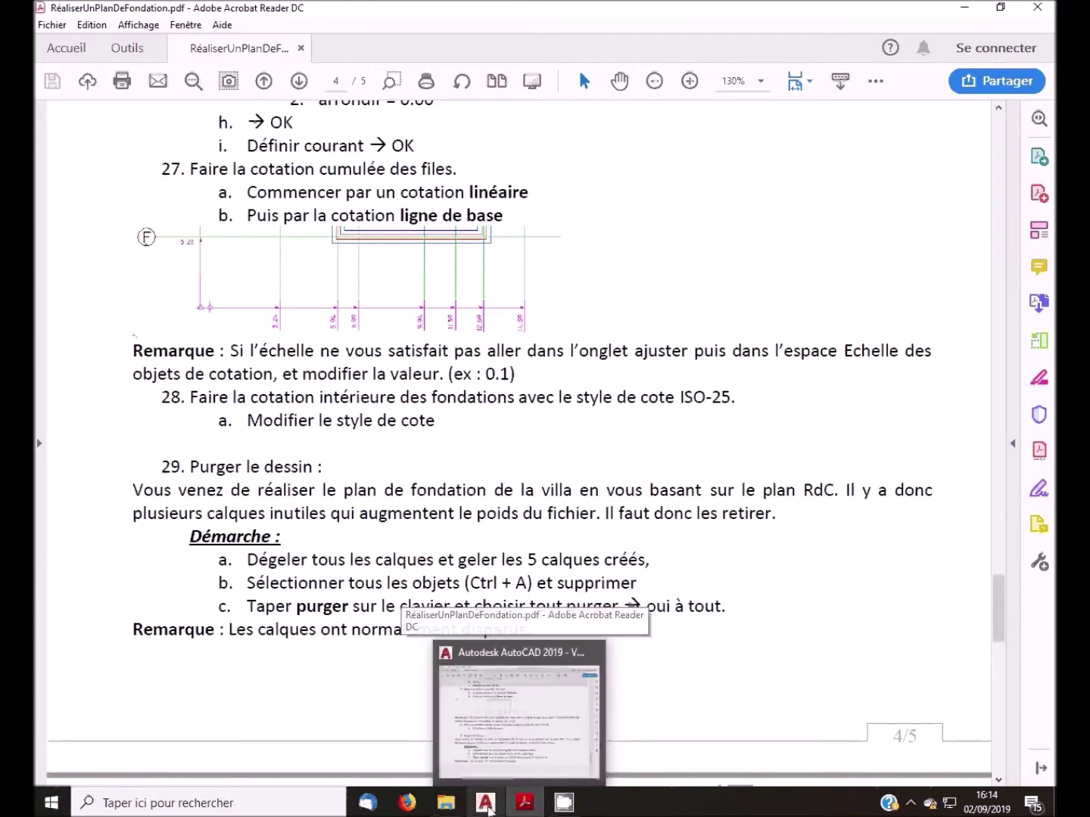
left_click(485, 803)
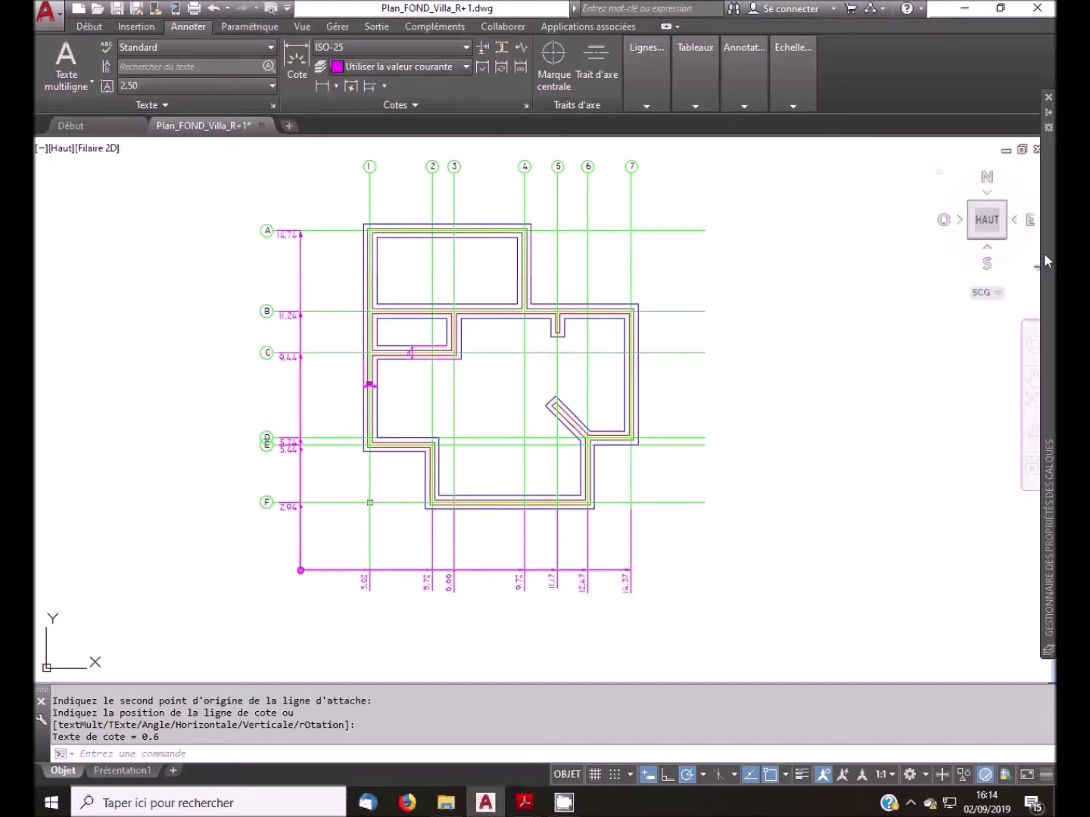
- Select all layers in the layer properties manager and thaw them
mouse_move(1049, 530)
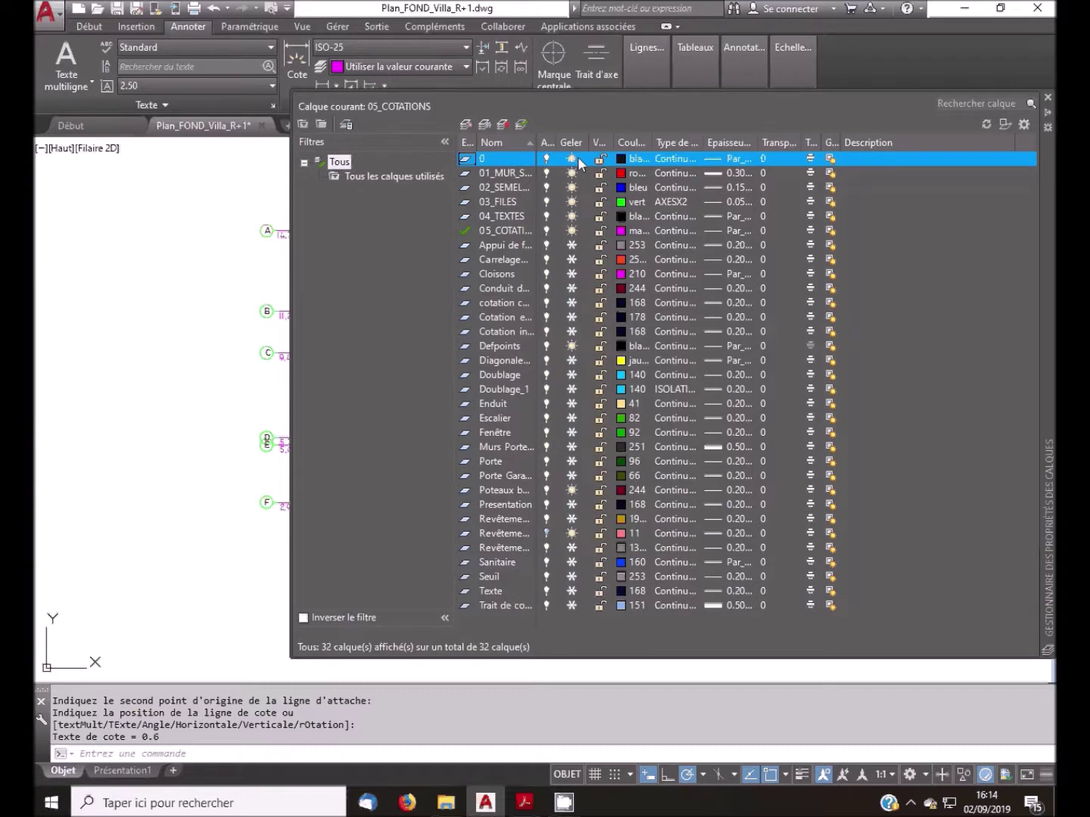
left_click_drag(583, 156, 566, 674)
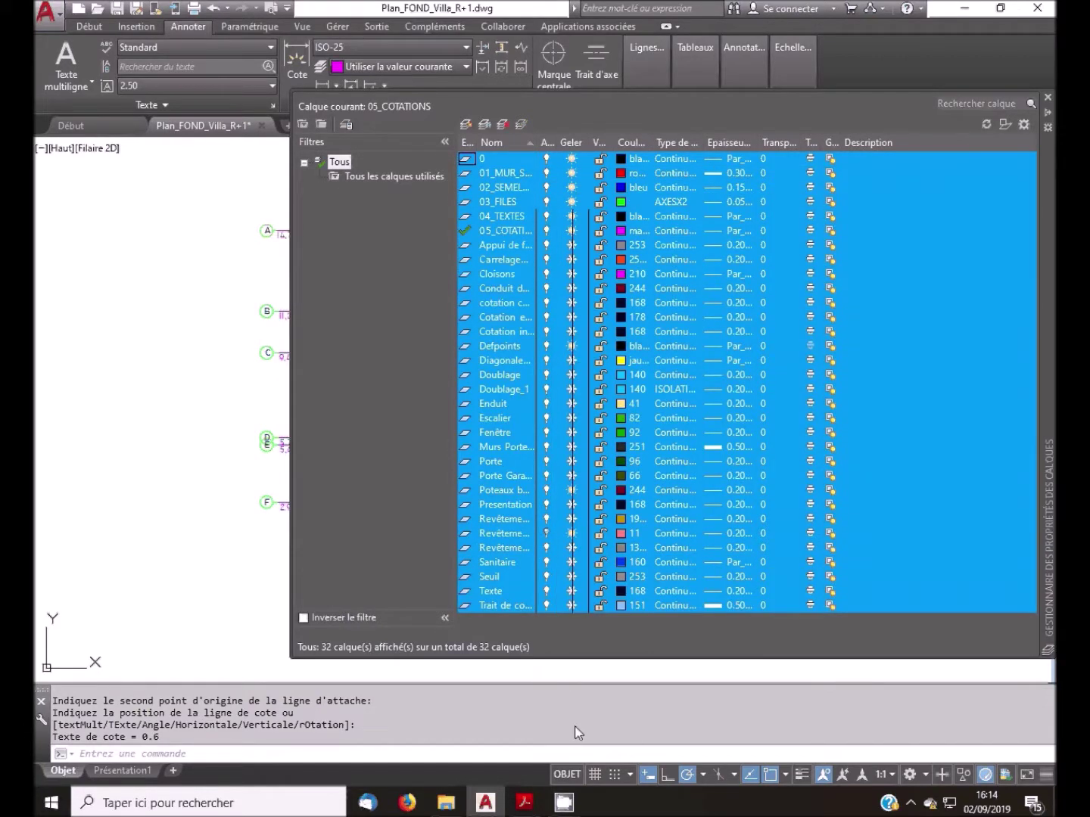
left_click(572, 606)
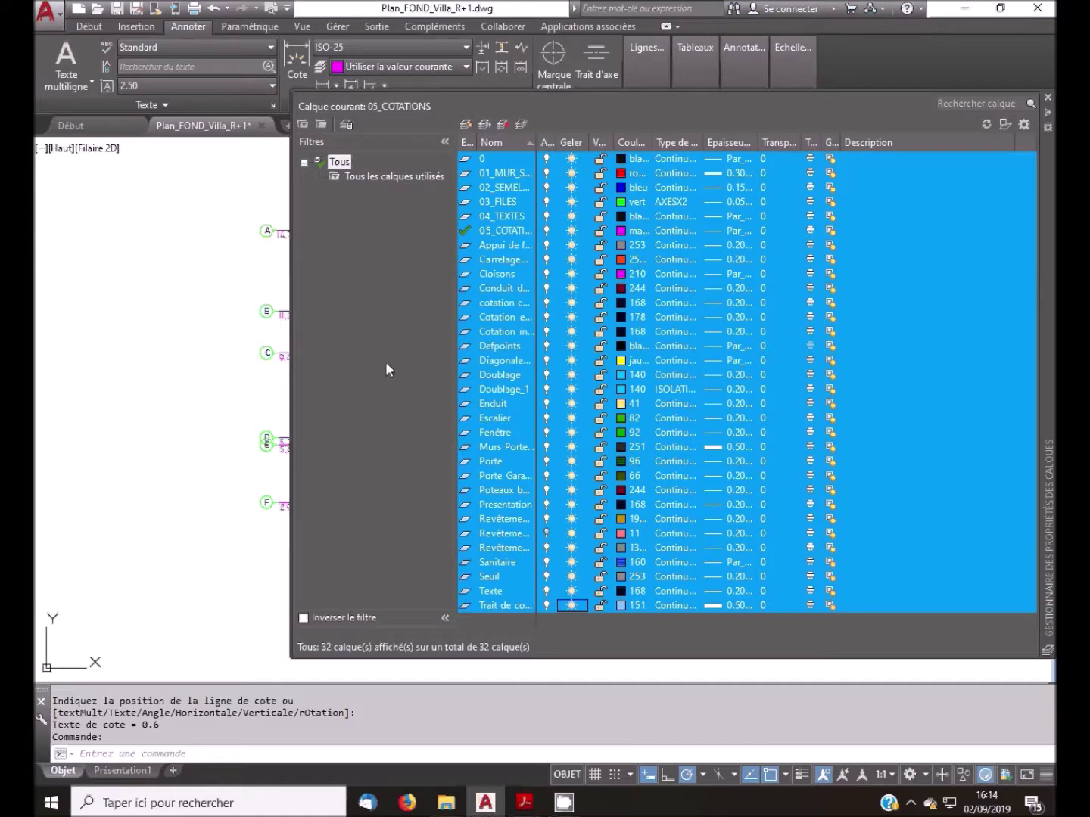
left_click(384, 411)
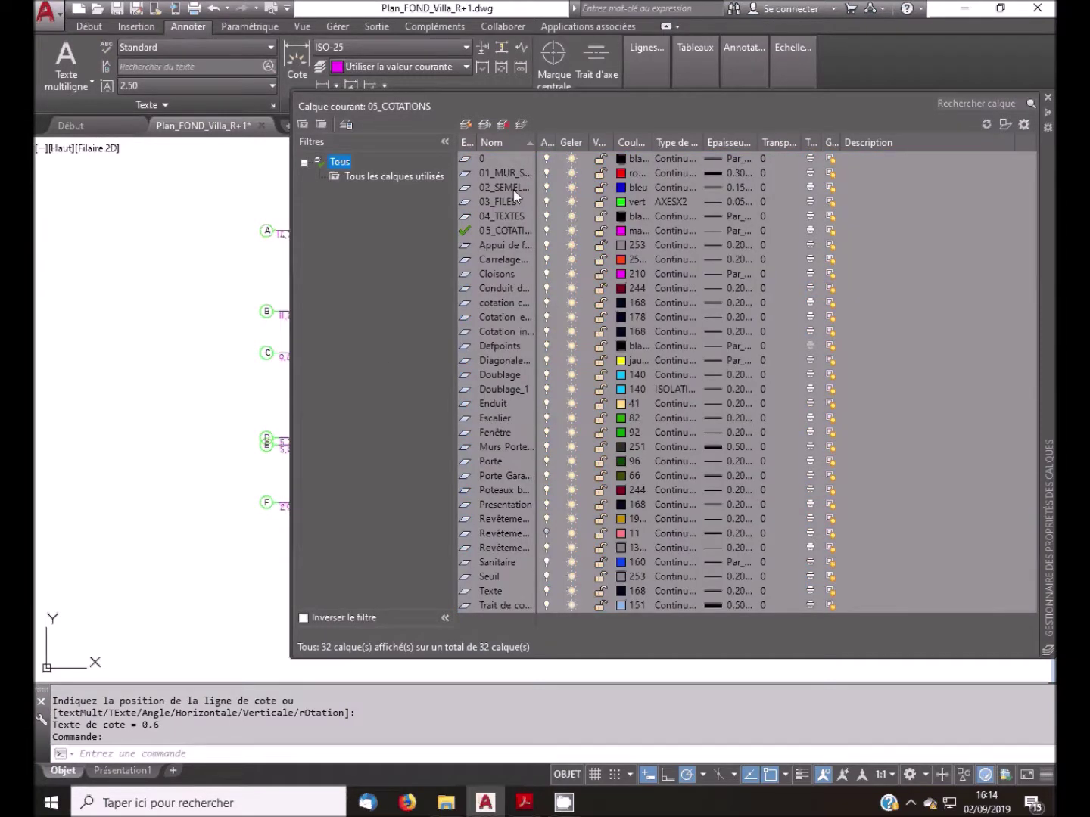
- Make layer 0 current and freeze the five created layers numbered 01 to 05, from the wall layer to 05_COTATIONS
double_click(484, 155)
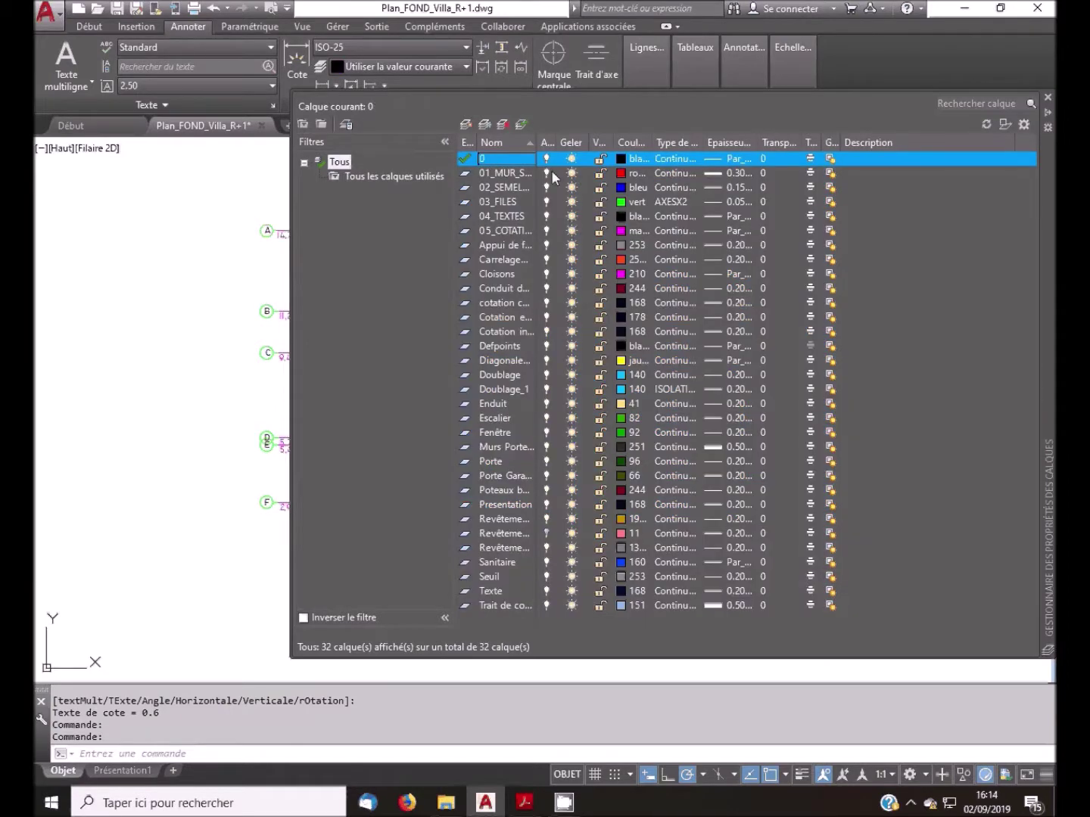
left_click(572, 173)
left_click(572, 187)
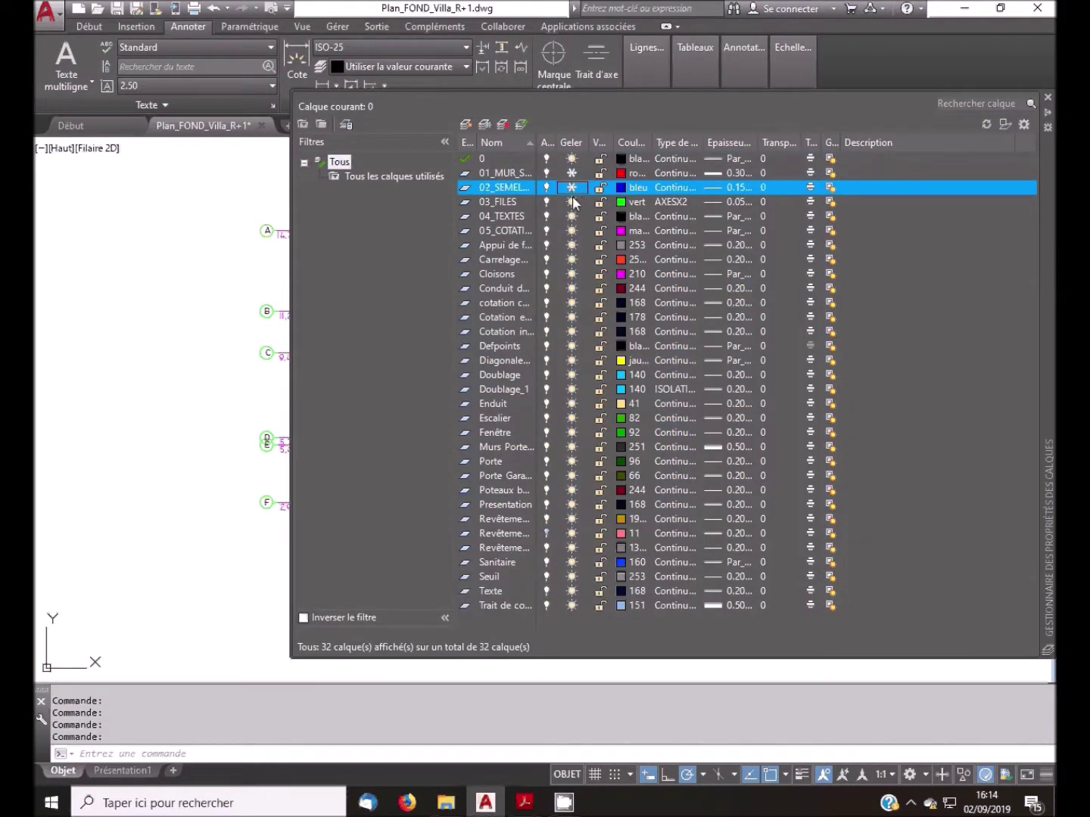
left_click(573, 201)
left_click(573, 216)
left_click(573, 230)
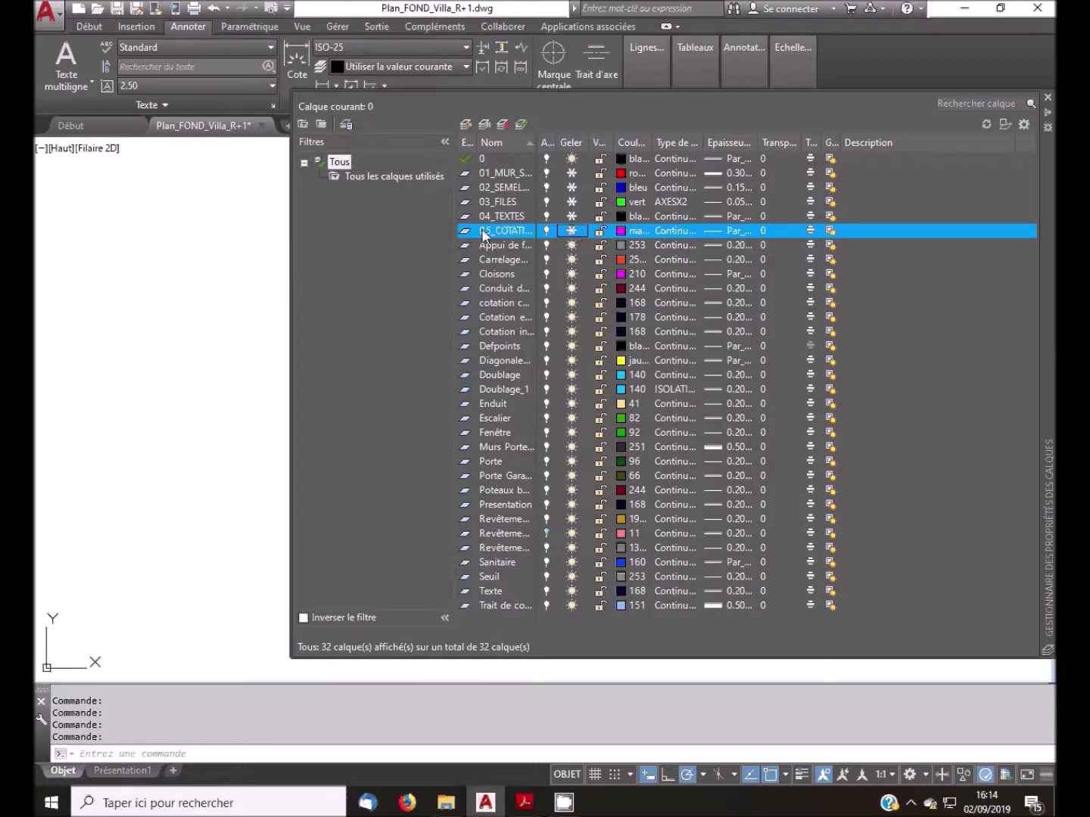
- Thaw layer 05_COTATIONS, make it the current layer and try to freeze it
left_click(566, 235)
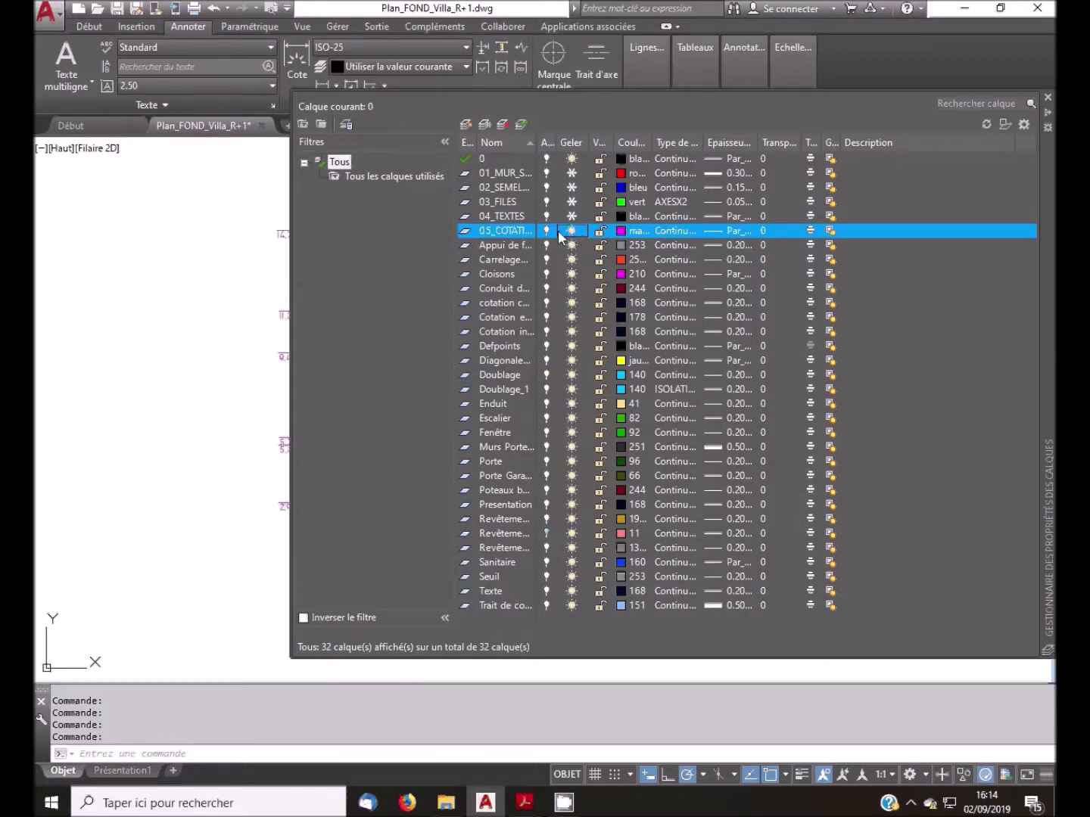
double_click(465, 230)
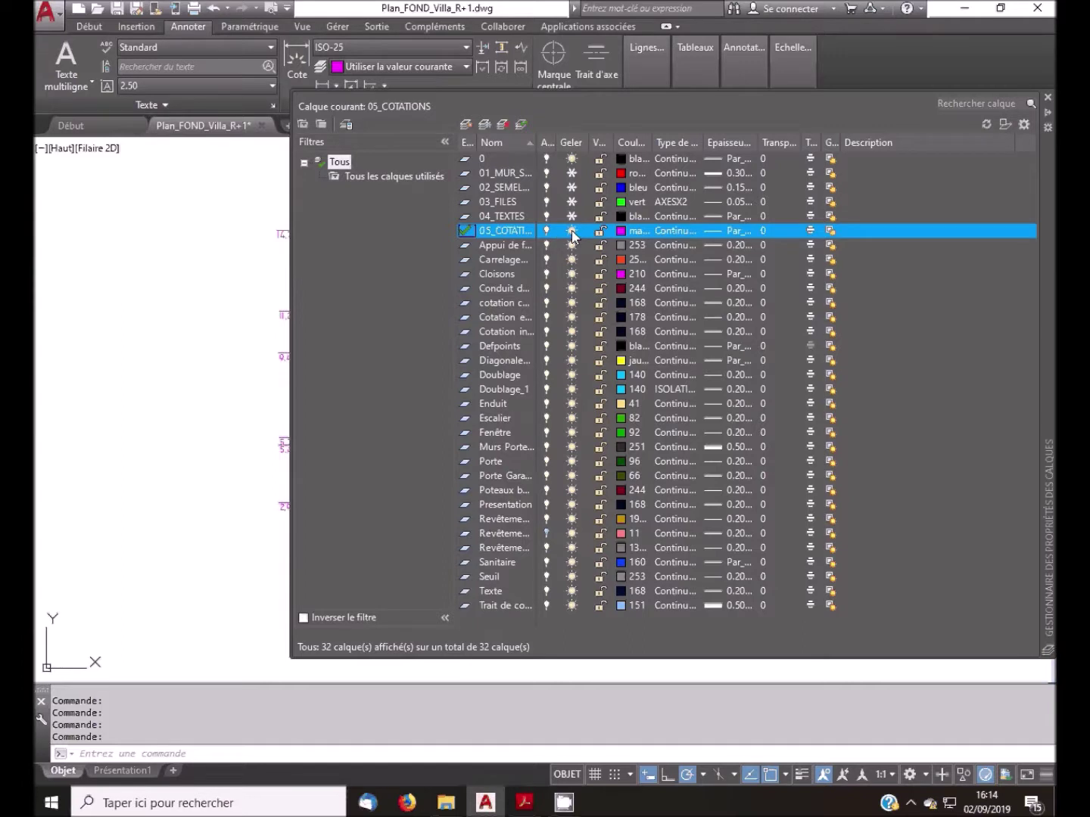
left_click(572, 232)
left_click(639, 421)
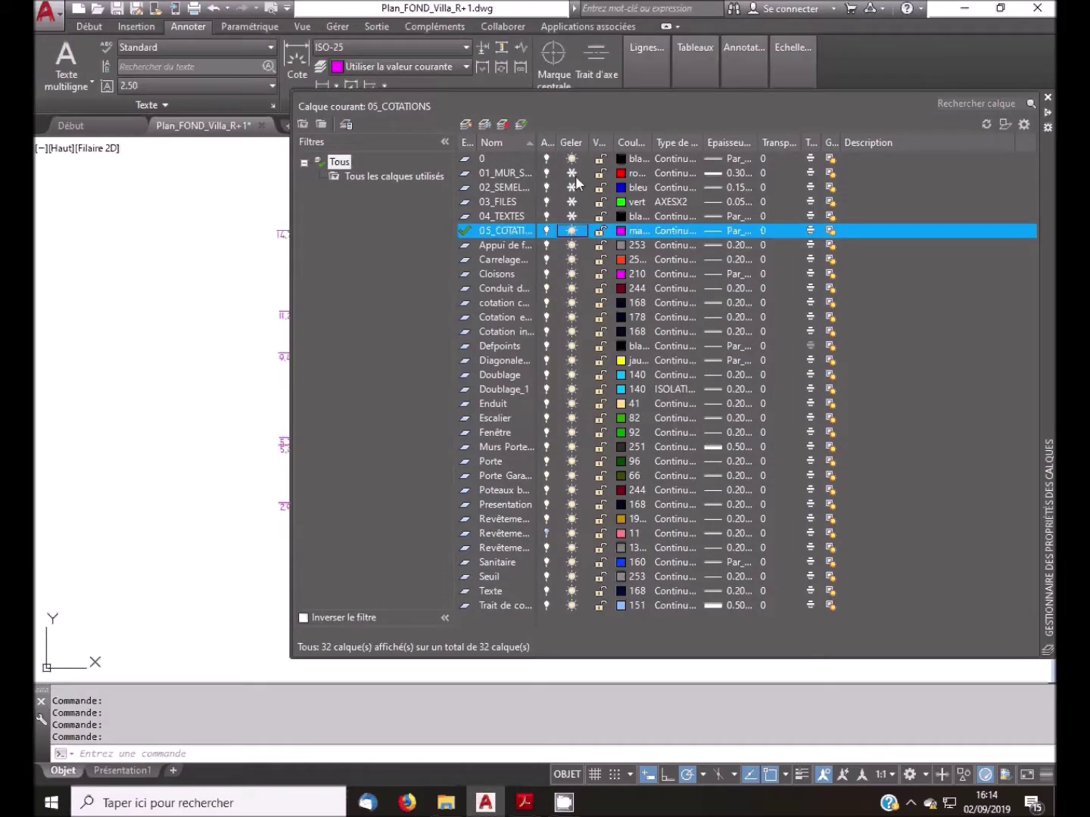
- Make layer 0 the current layer and freeze layer 05_COTATIONS
double_click(467, 159)
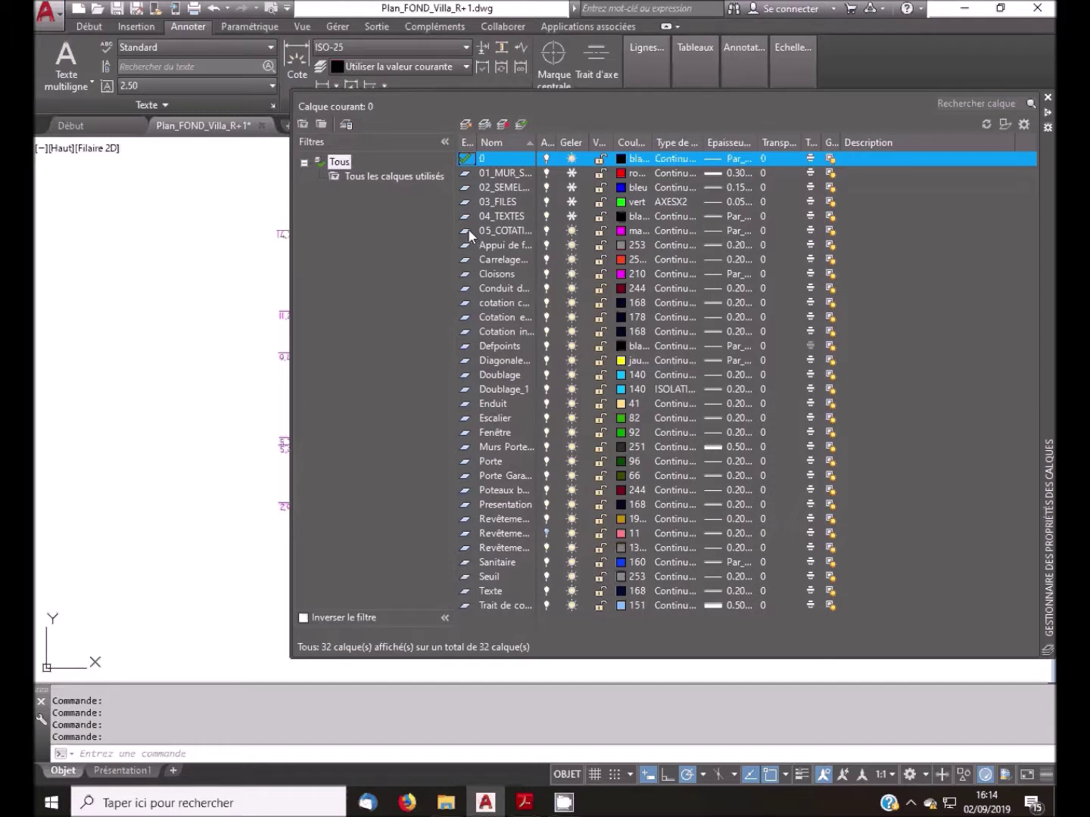
left_click(573, 231)
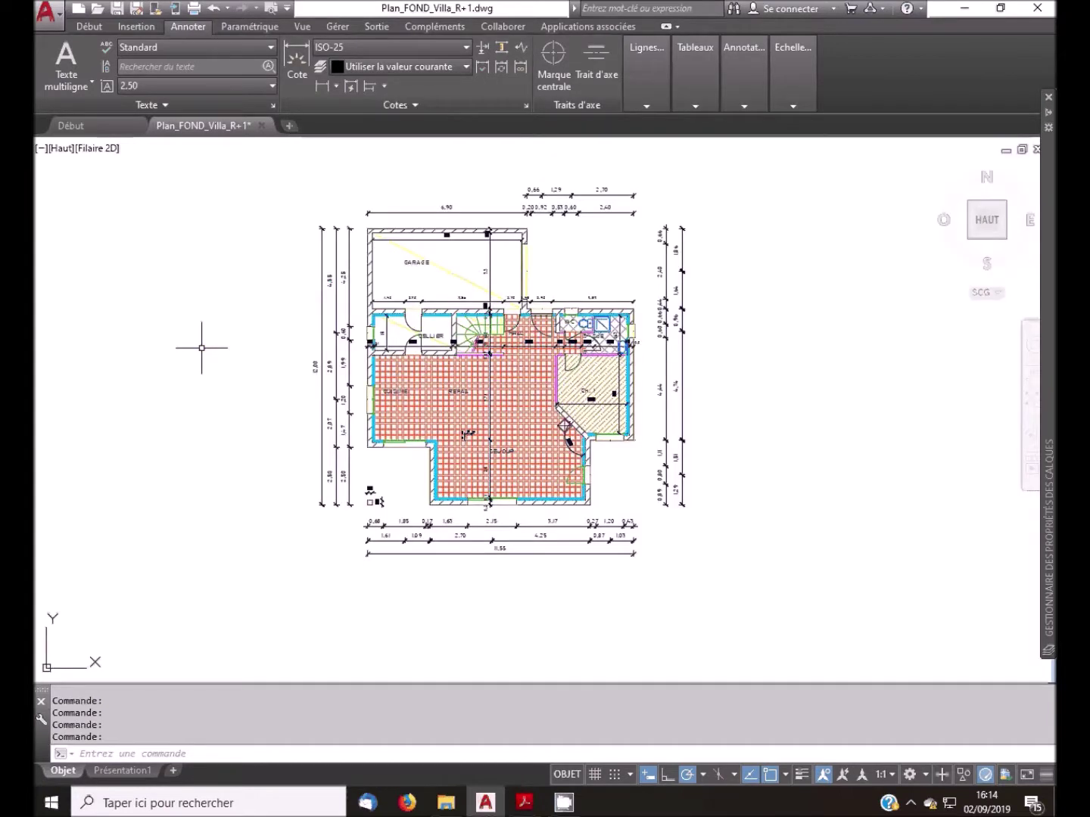
left_click(202, 347)
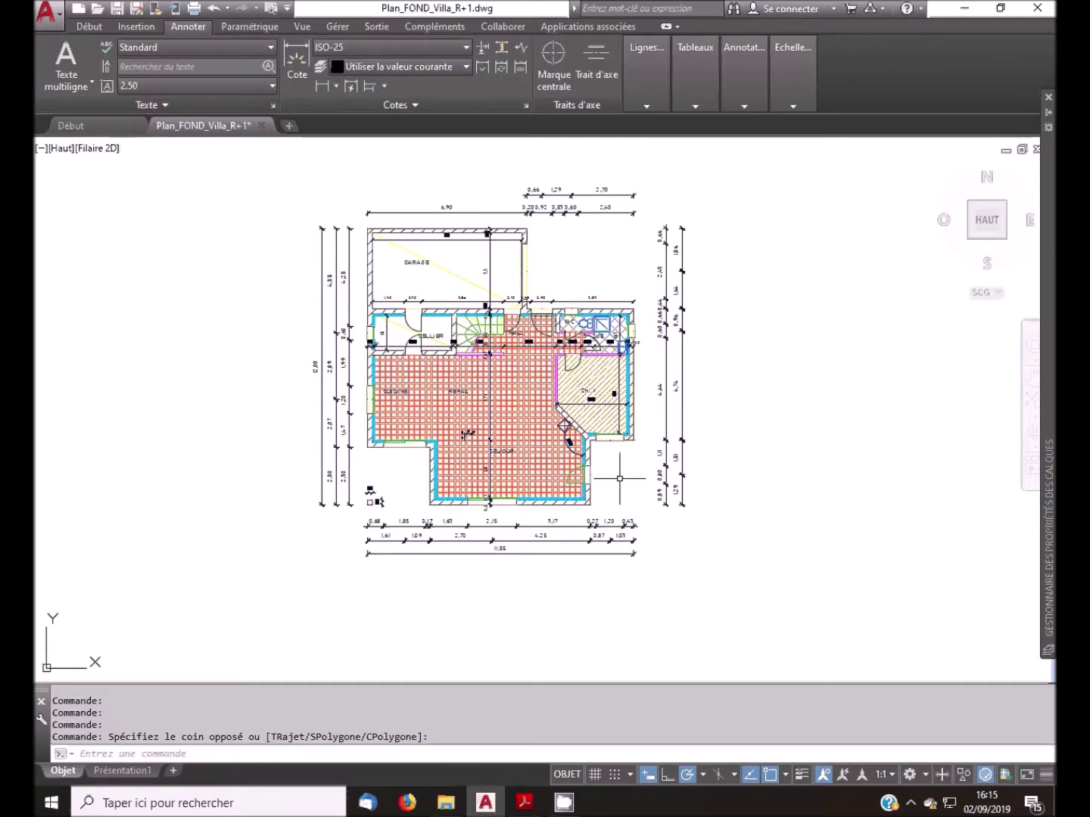
- Check item 29's procedure in the RéaliserUnPlanDeFondation PDF in Acrobat Reader, return to AutoCAD, and delete all objects on the thawed layers
left_click(524, 802)
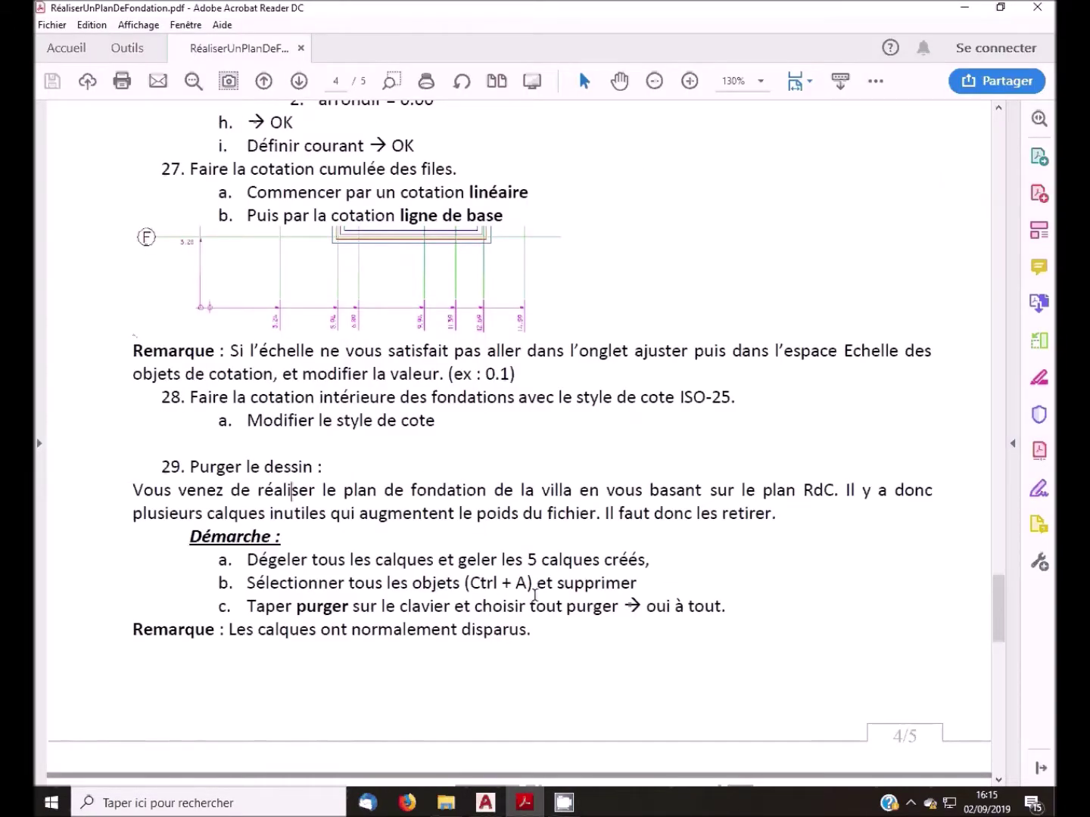
key("alt+Tab")
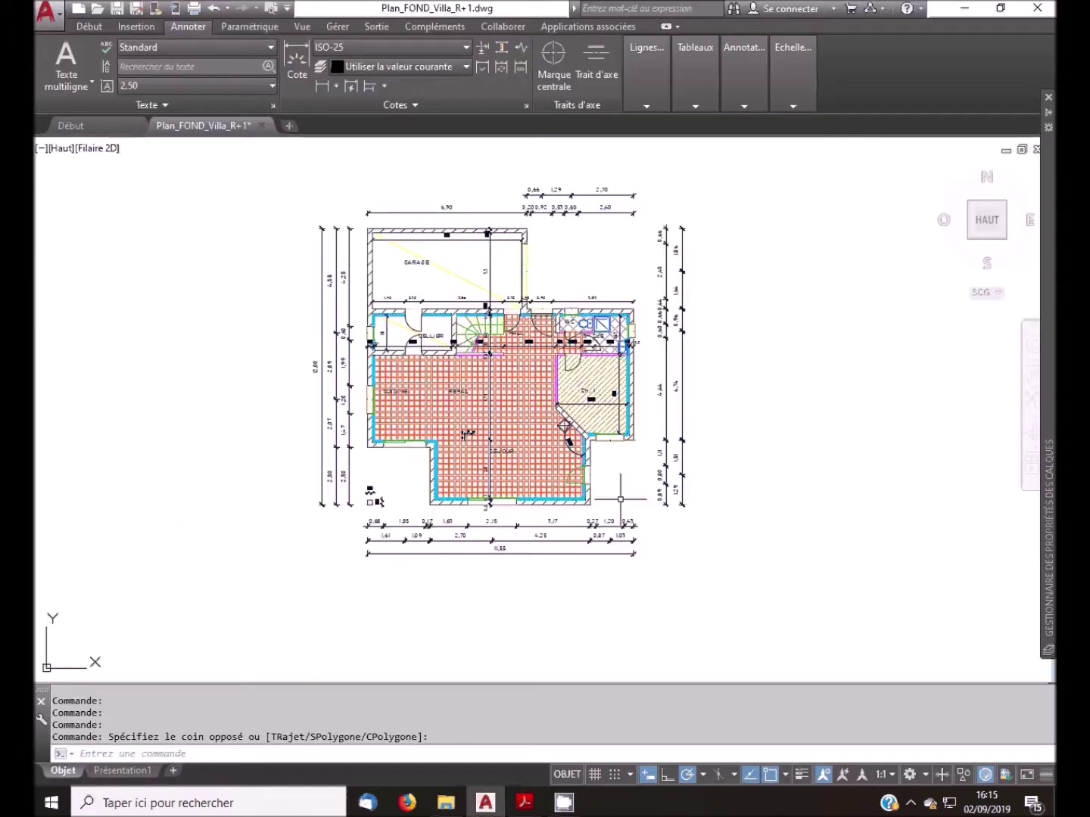
key("ctrl+a")
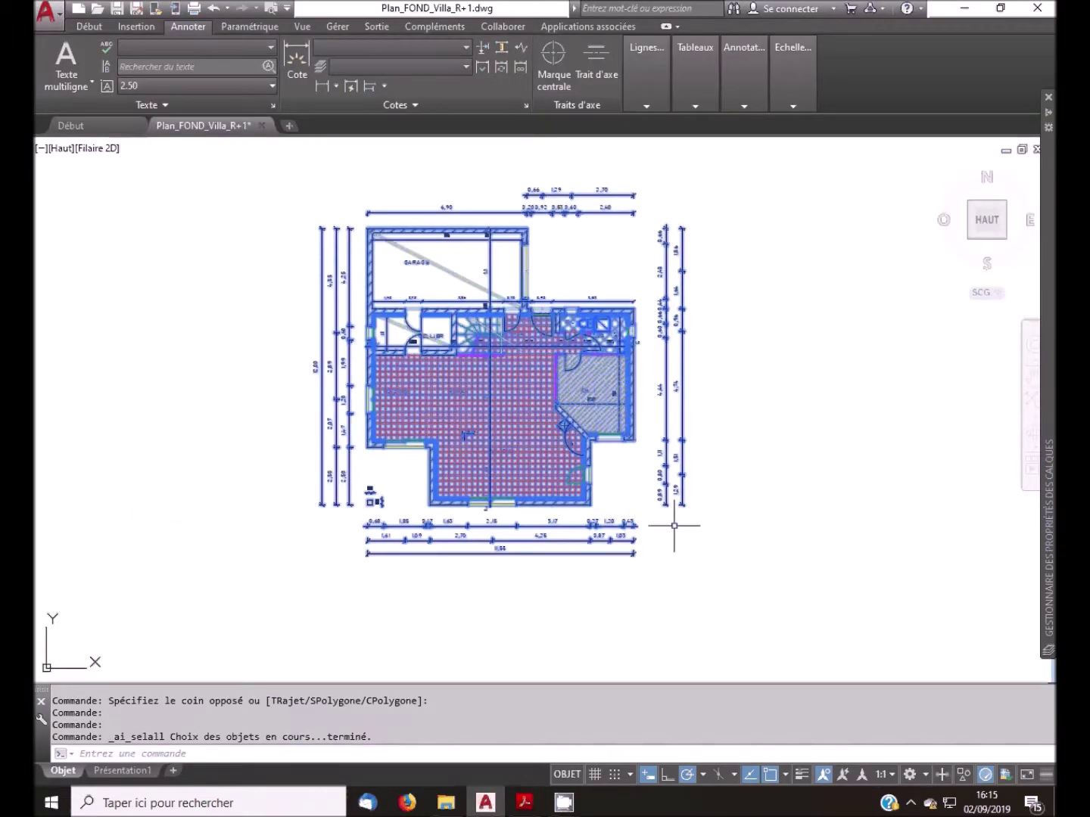
key("Delete")
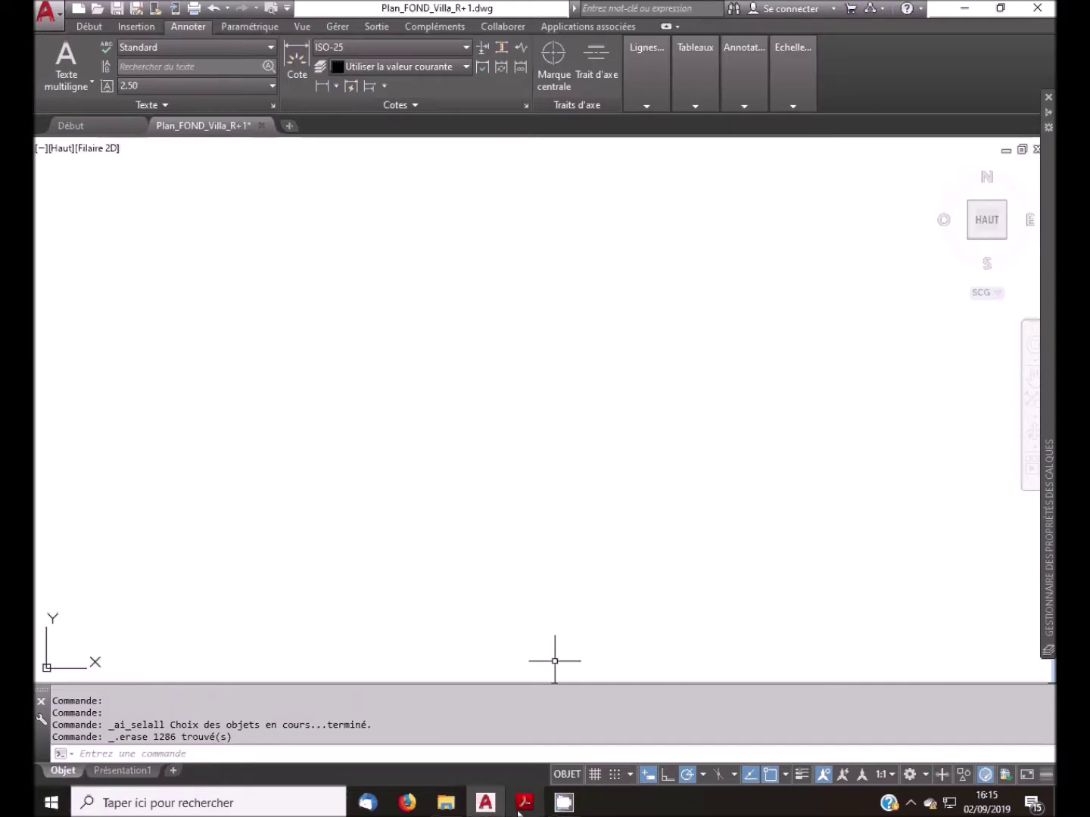
- Recheck the purge instruction in the PDF in Acrobat Reader, return to AutoCAD, and purge all unused elements from the drawing
key("alt+Tab")
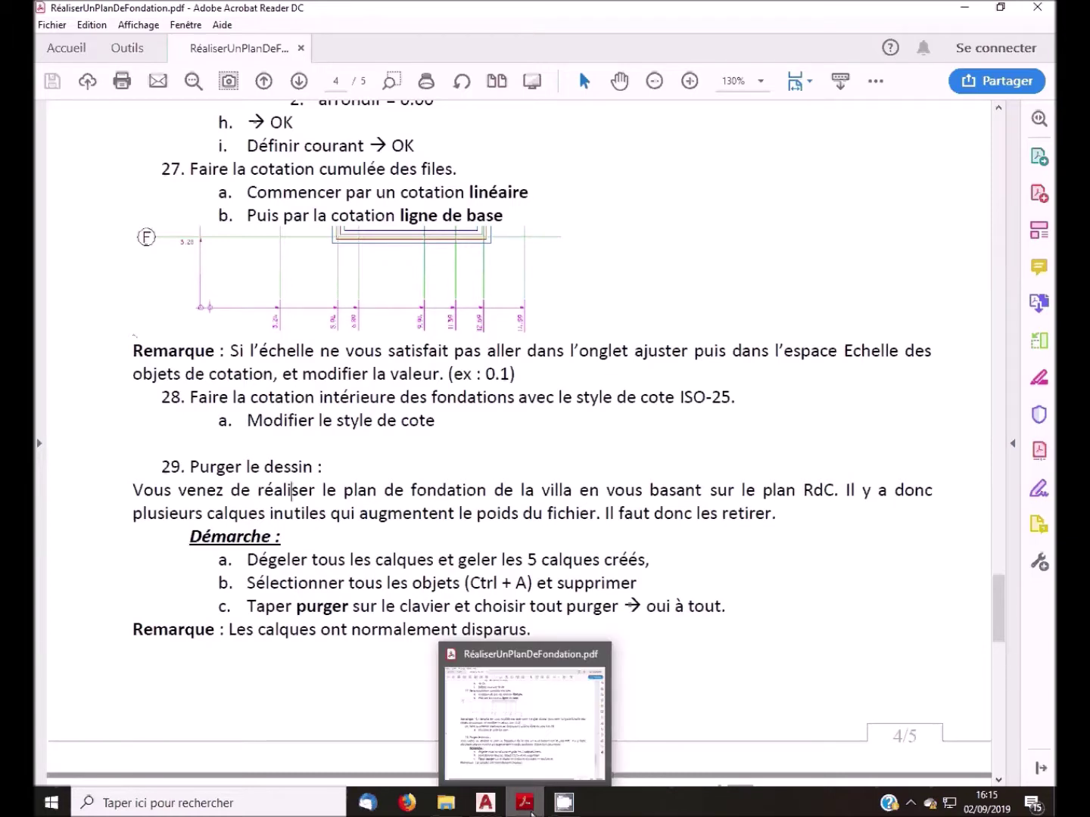
left_click(526, 804)
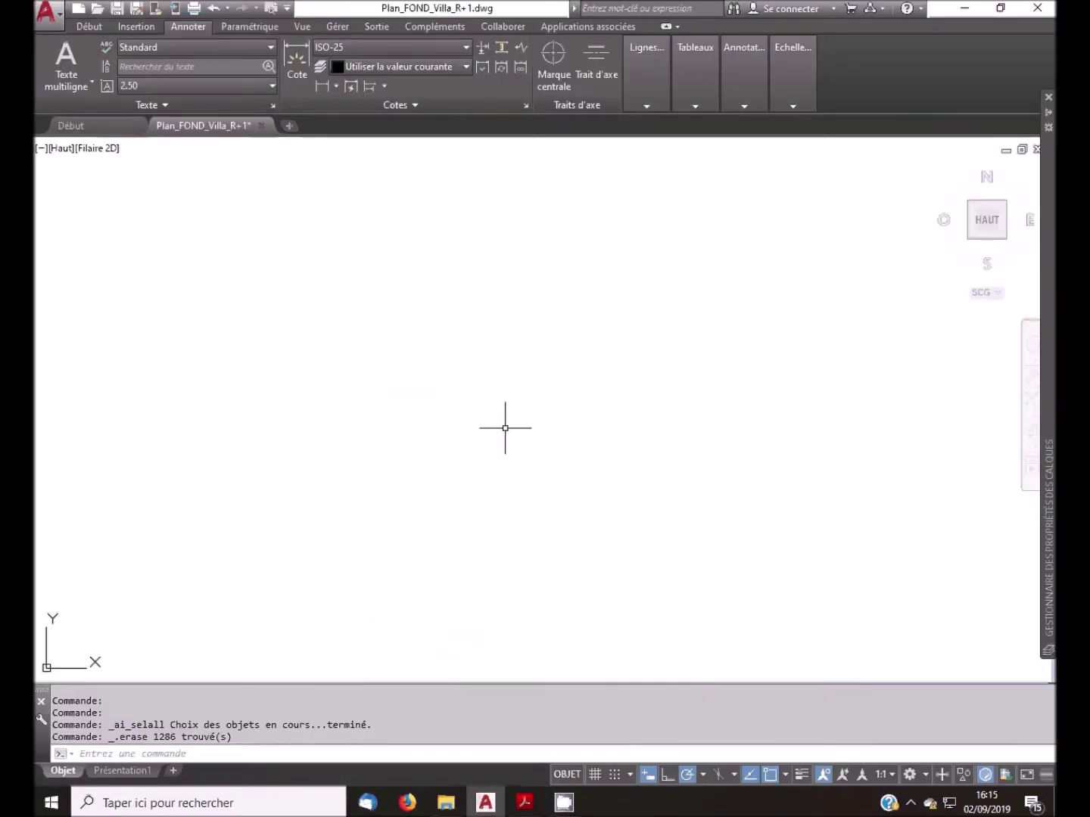
type("purge")
key("Return")
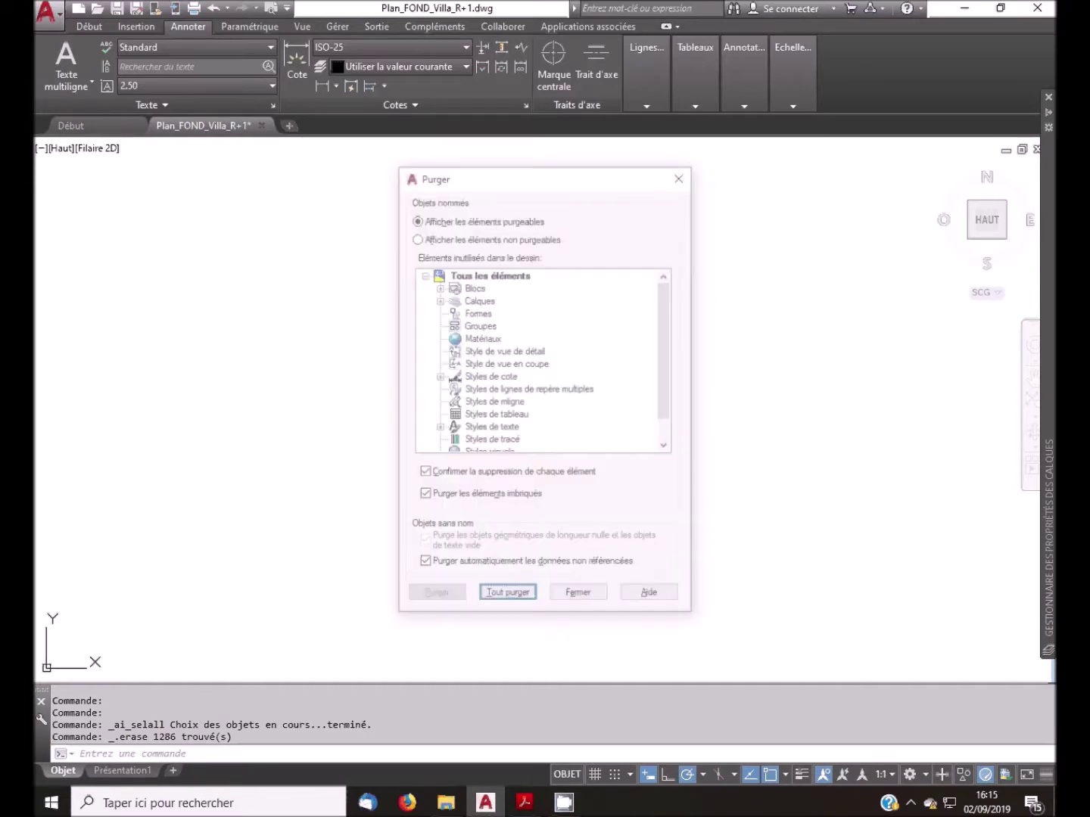
left_click(513, 597)
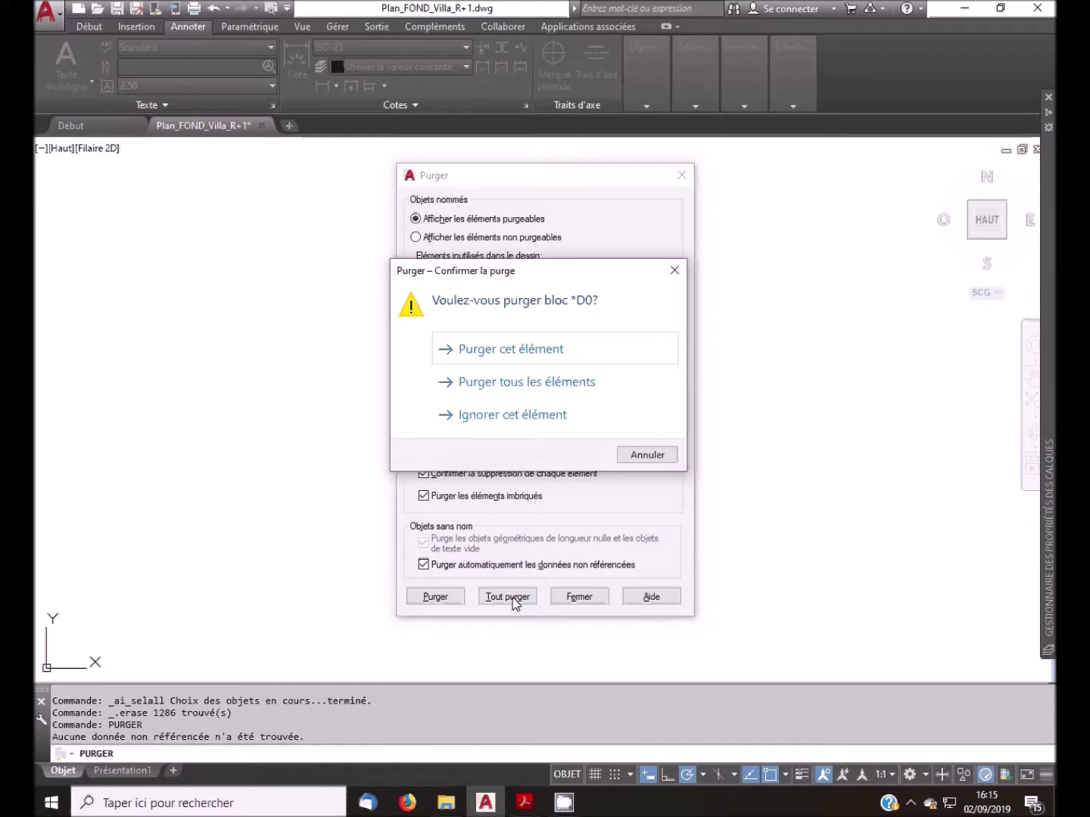
left_click(522, 382)
left_click(578, 596)
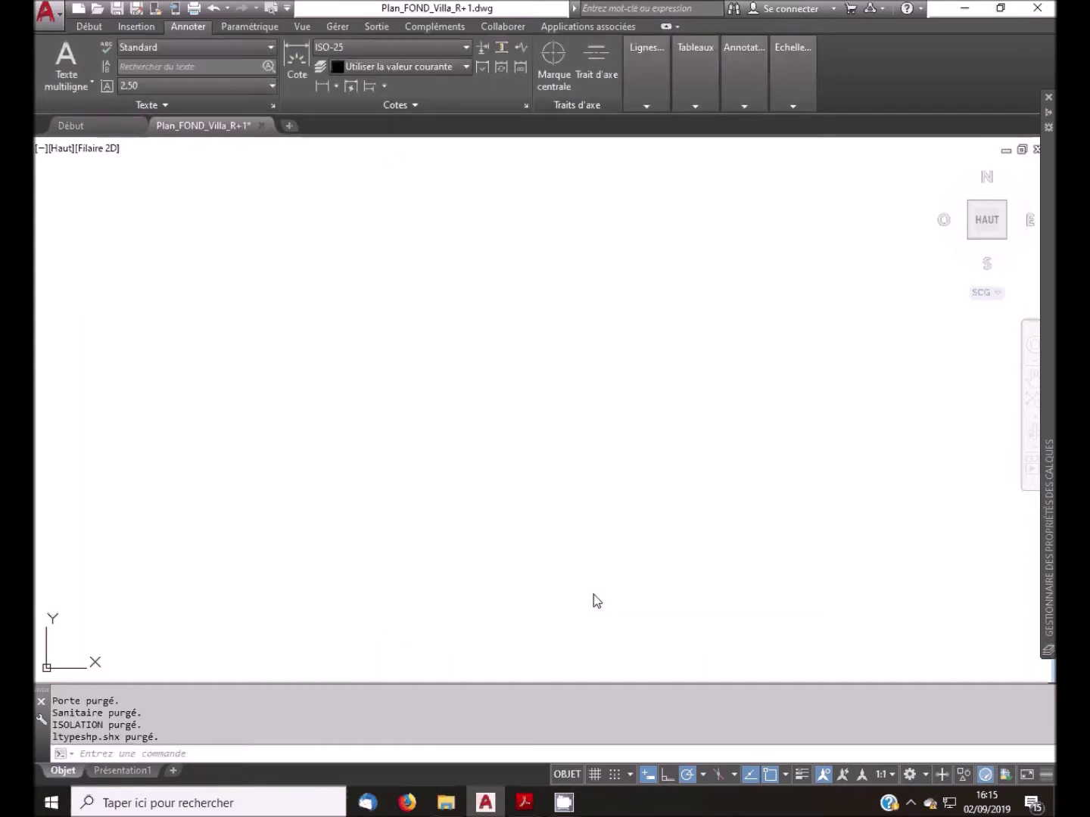
- Thaw layers 01_MUR_SOUBASSEMENT, 02_SEMELLES_FILANTES, 03_FILES, 04_TEXTES and 05_COTATIONS
left_click(80, 31)
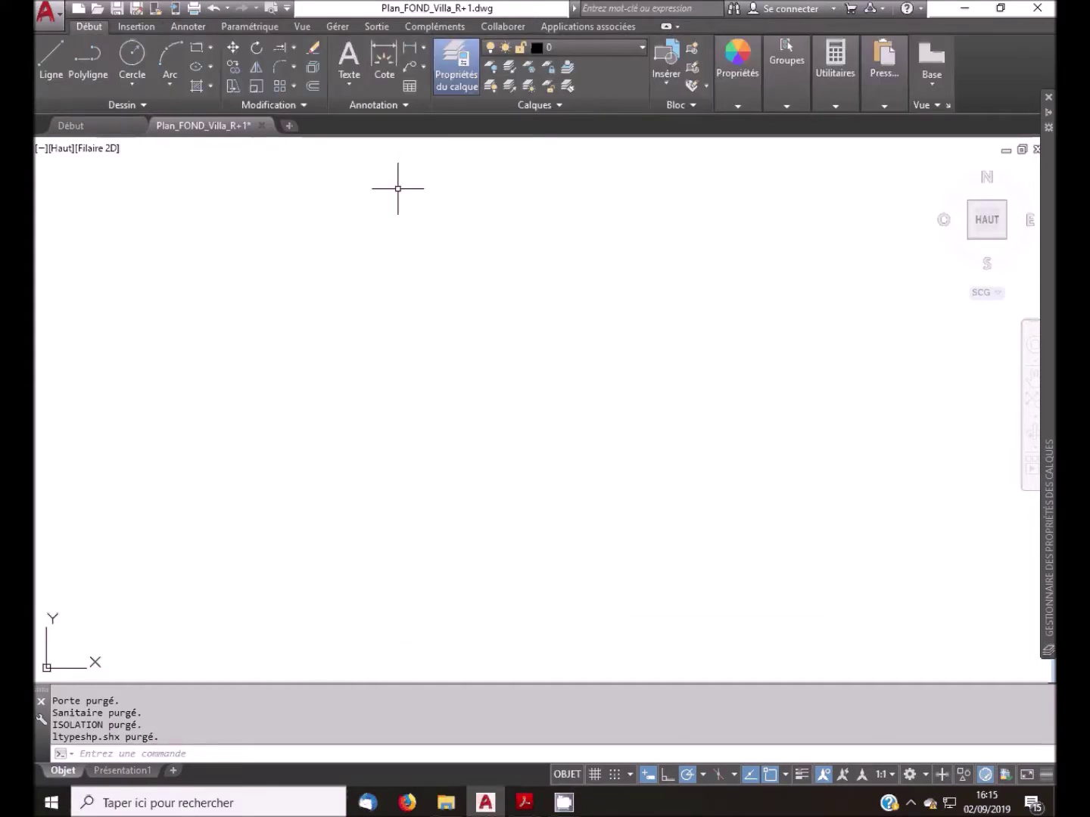
left_click(643, 49)
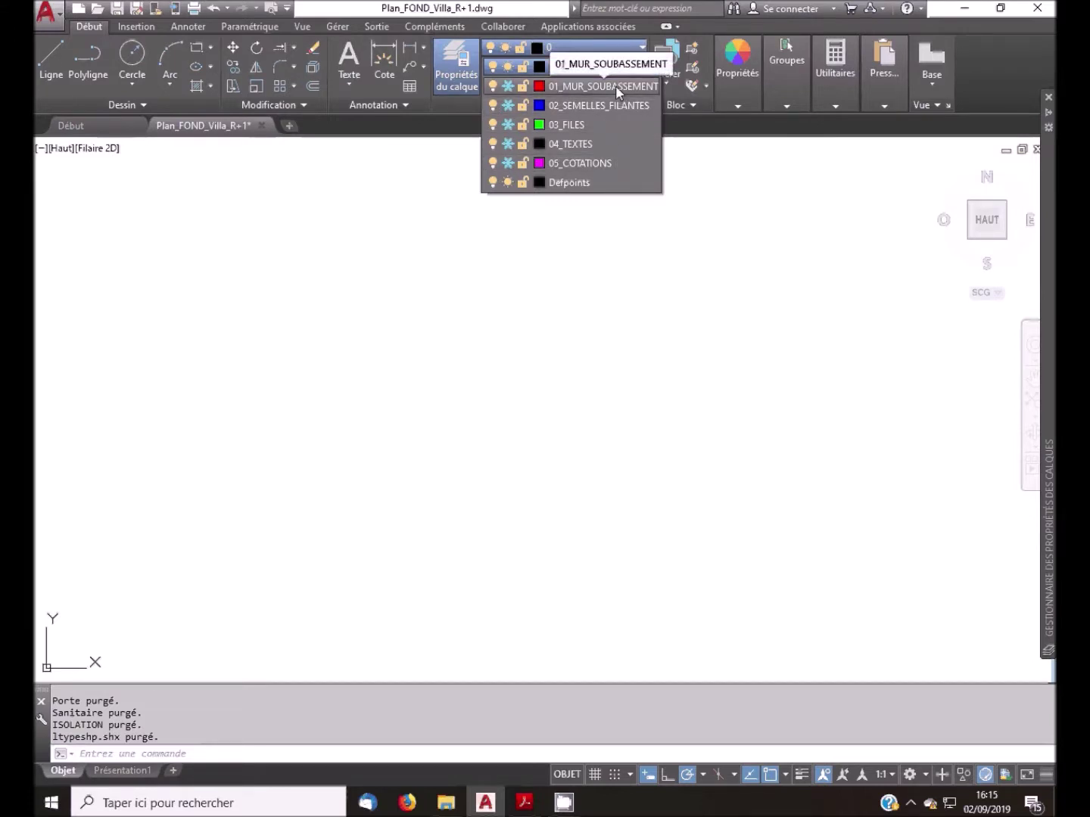
left_click(508, 85)
left_click(508, 105)
left_click(508, 124)
left_click(508, 144)
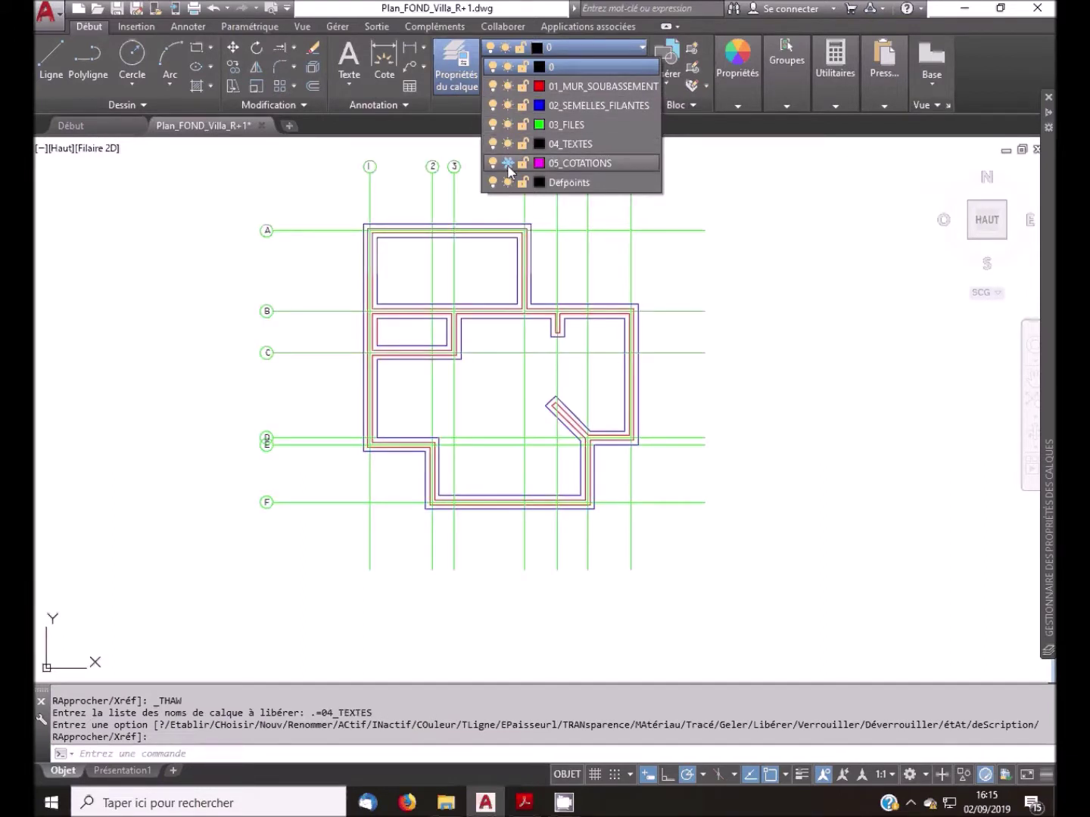
left_click(508, 163)
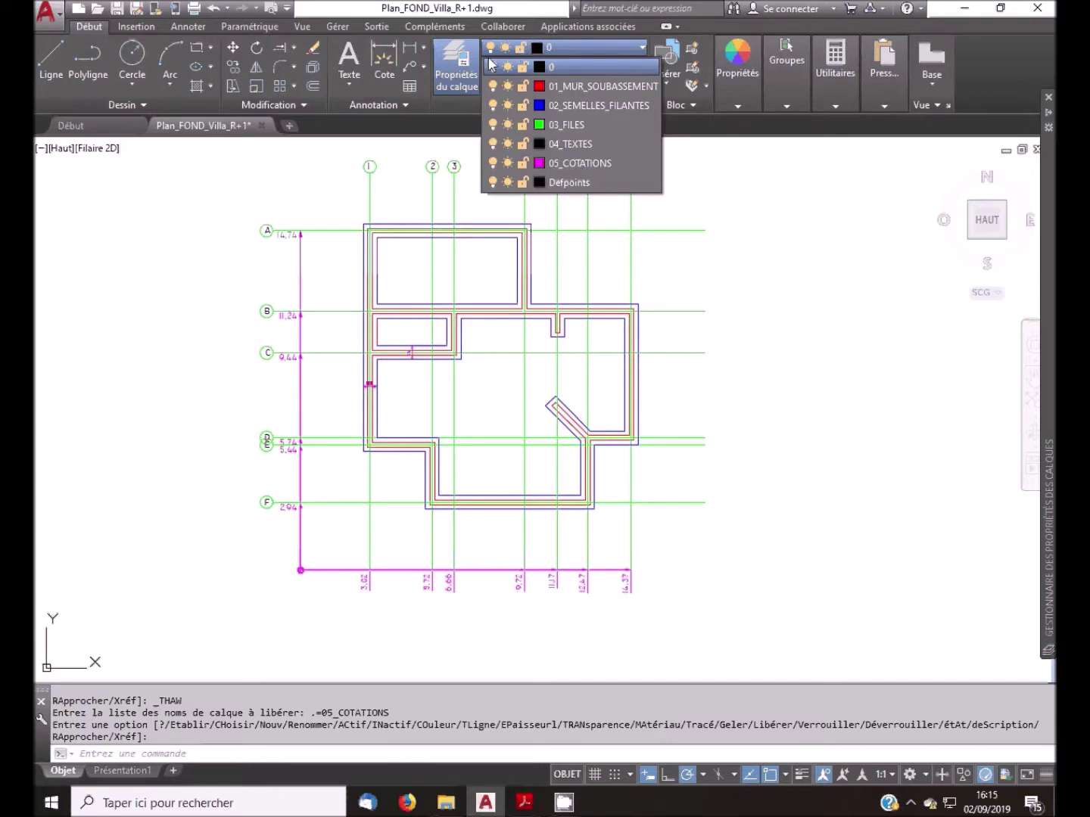
- Widen the Tracer column in the layer properties manager and try toggling the plot setting of layer 05_COTATIONS
left_click(457, 64)
mouse_move(1045, 269)
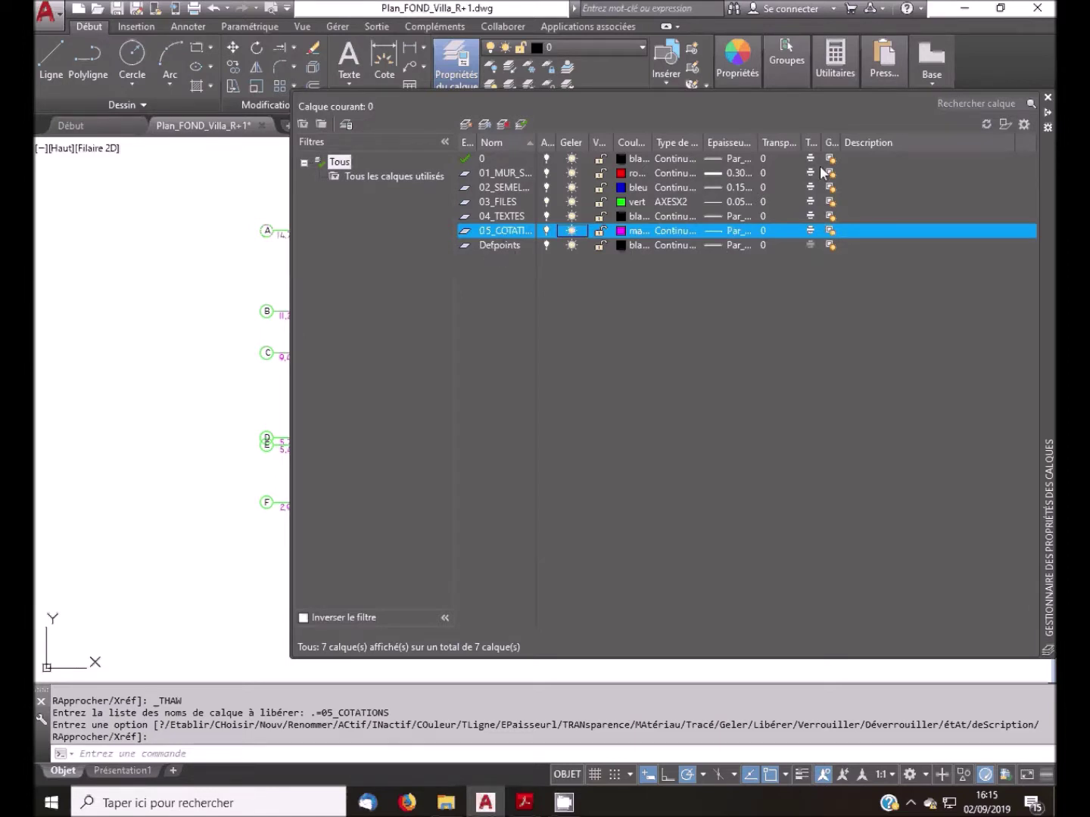
left_click_drag(821, 141, 877, 141)
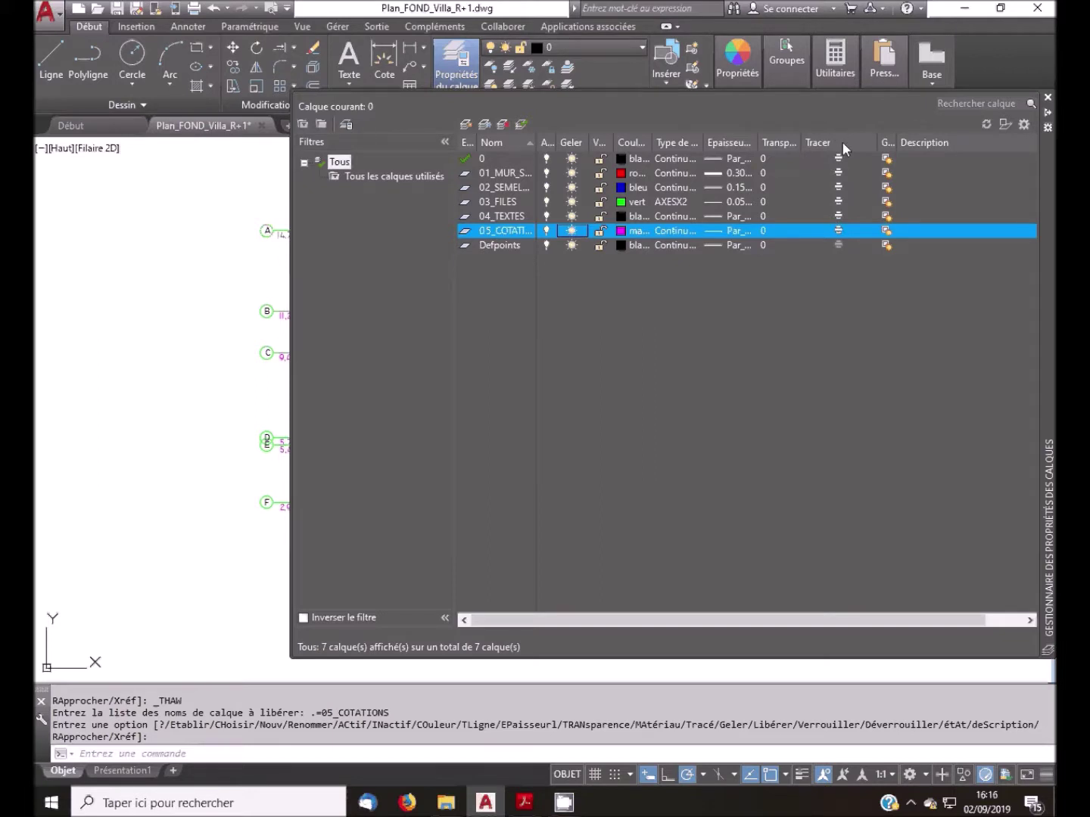
left_click(839, 230)
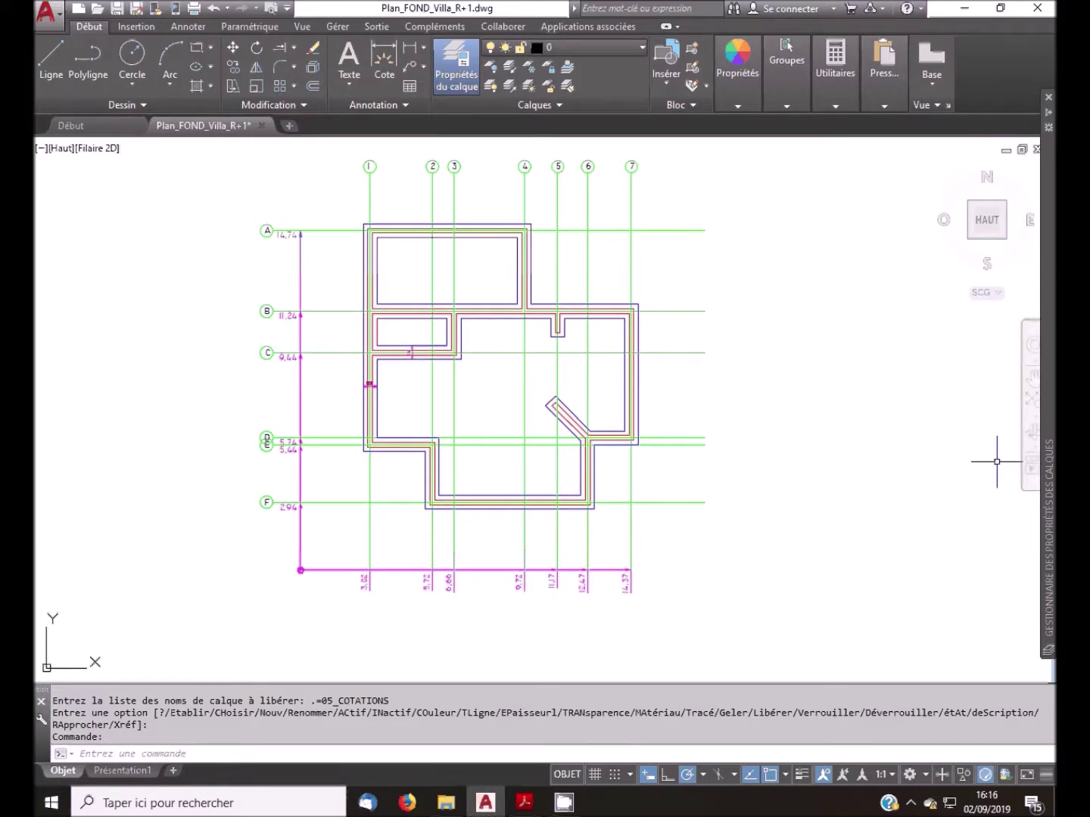
mouse_move(1049, 435)
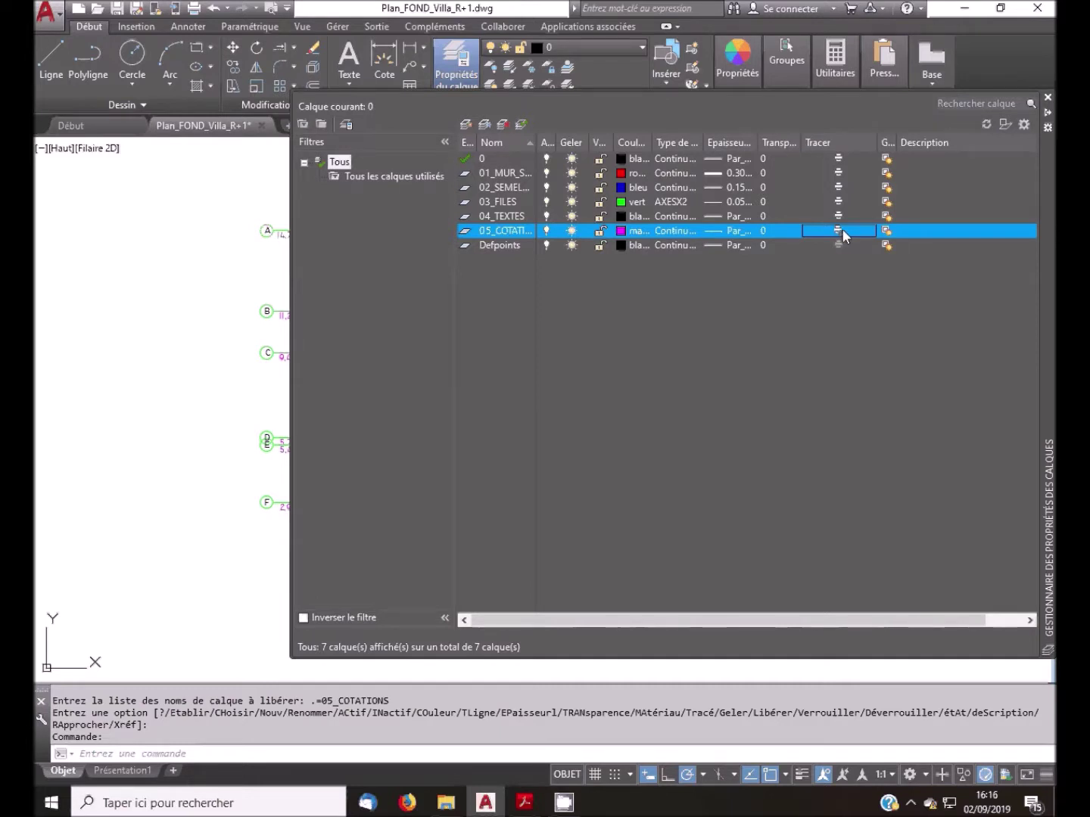
left_click(838, 233)
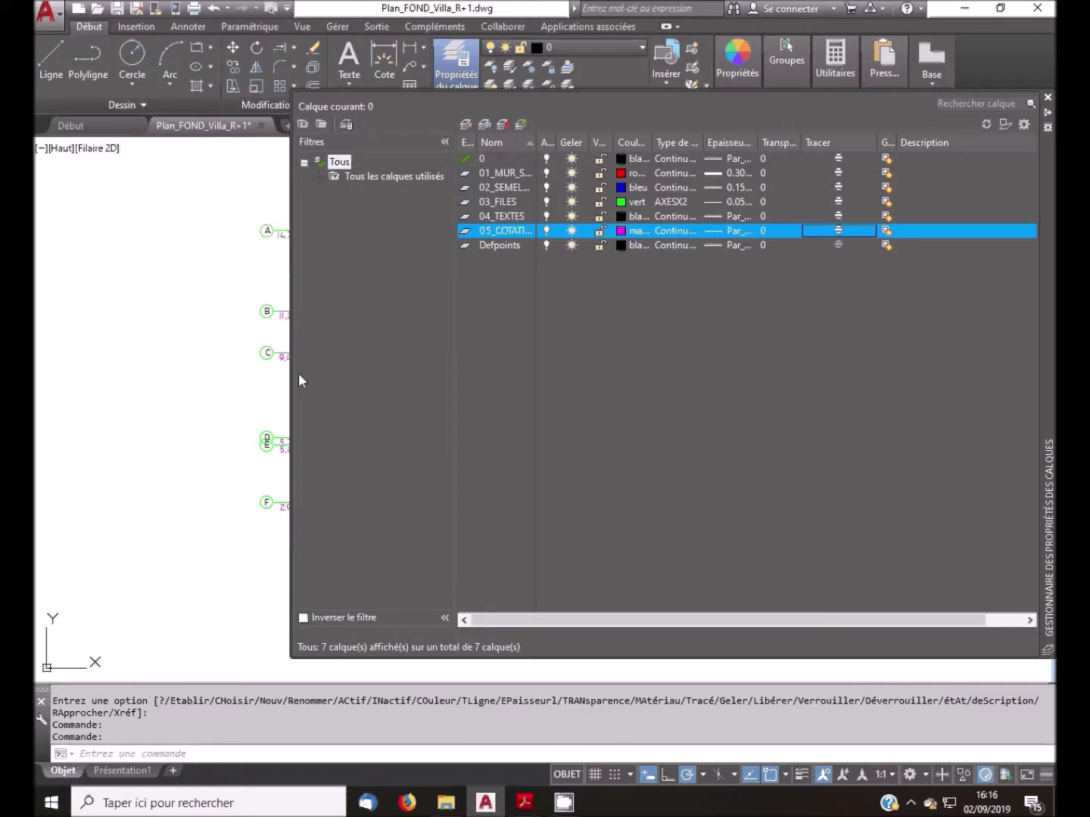
left_click(212, 368)
left_click(131, 396)
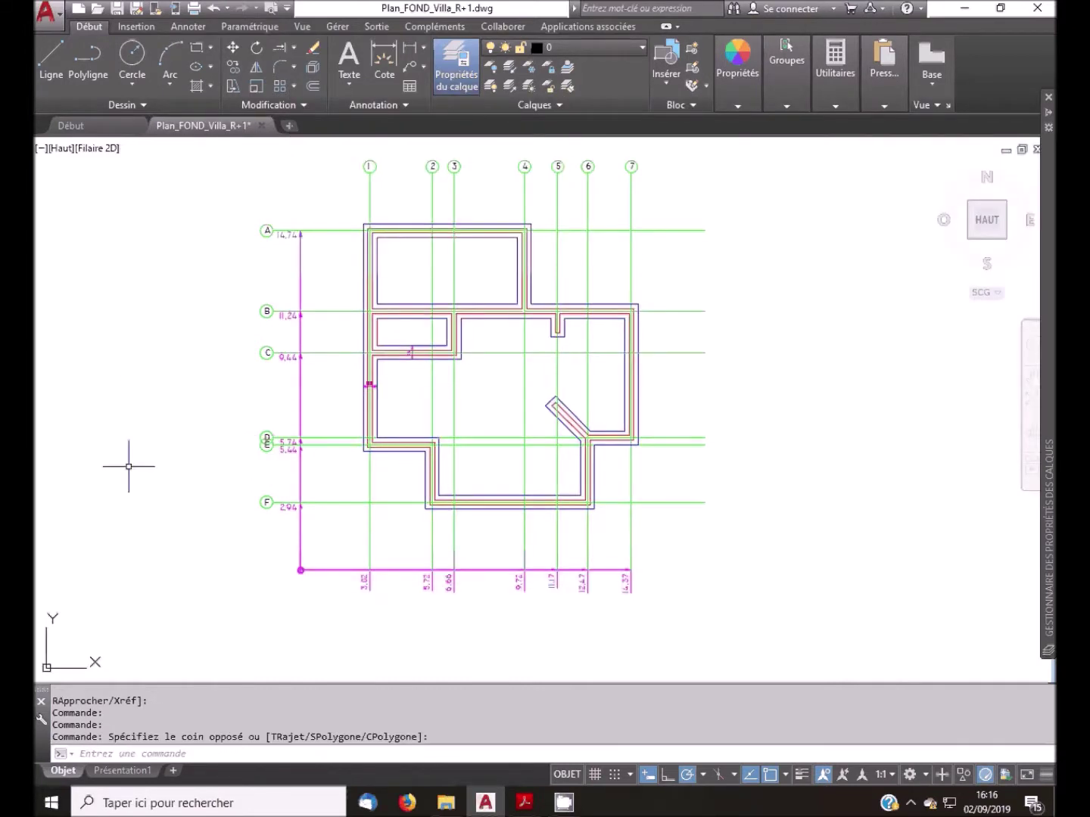
- Open the list of remaining layers to choose from
left_click(595, 50)
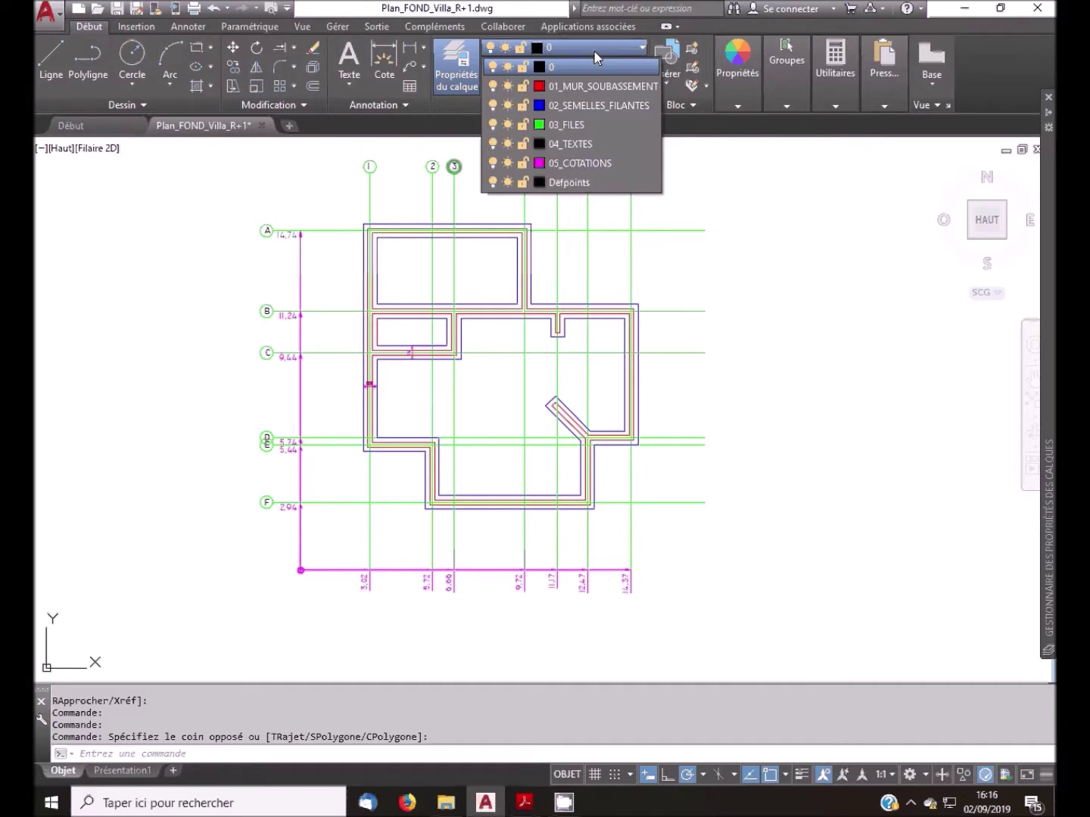